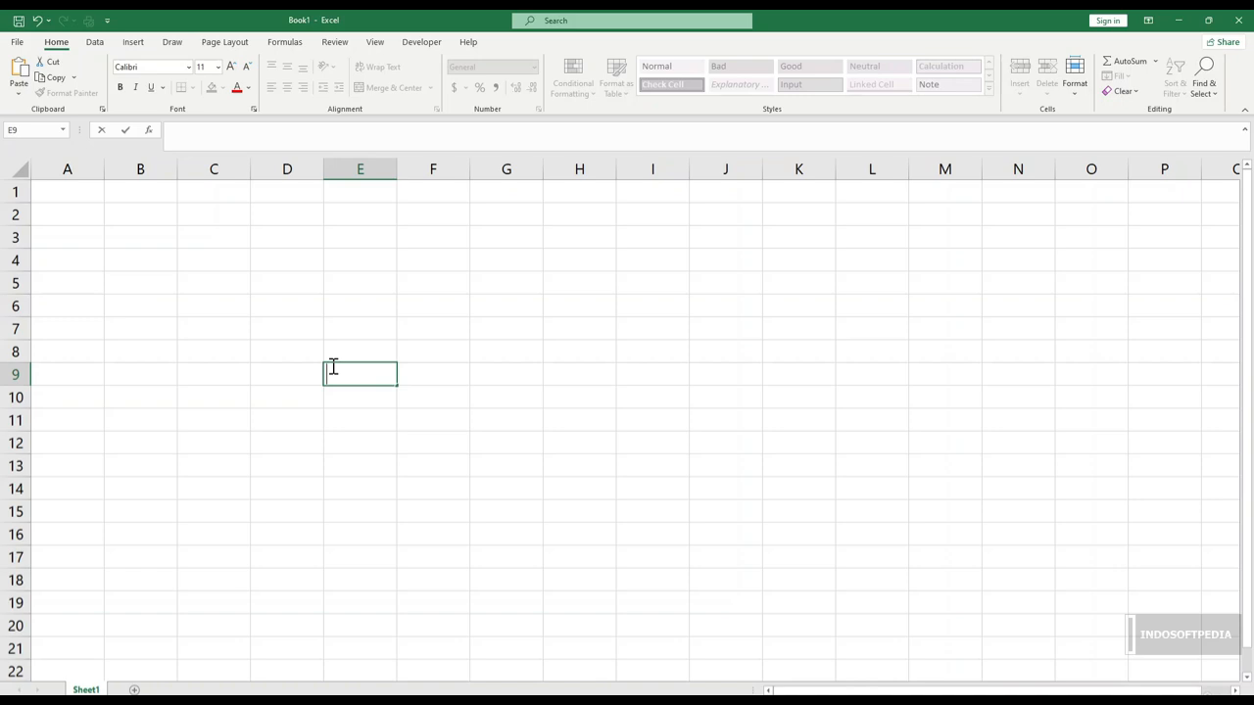
pyautogui.click(270, 263)
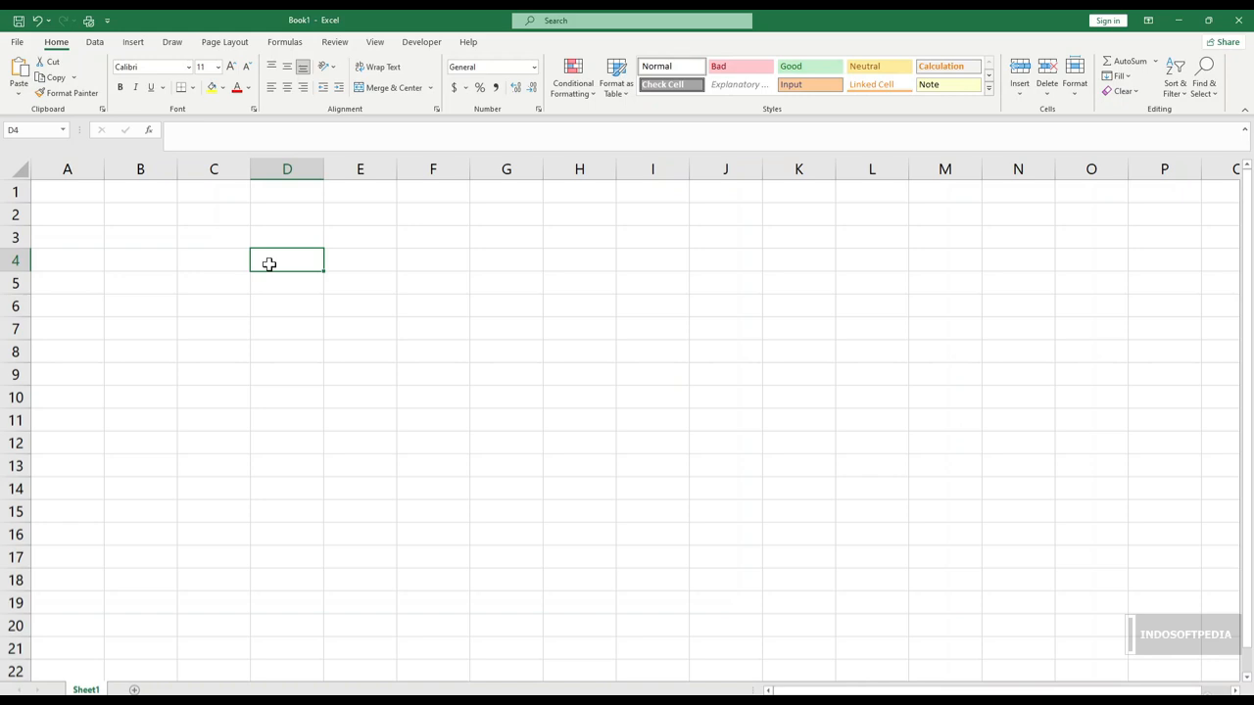
pyautogui.click(135, 44)
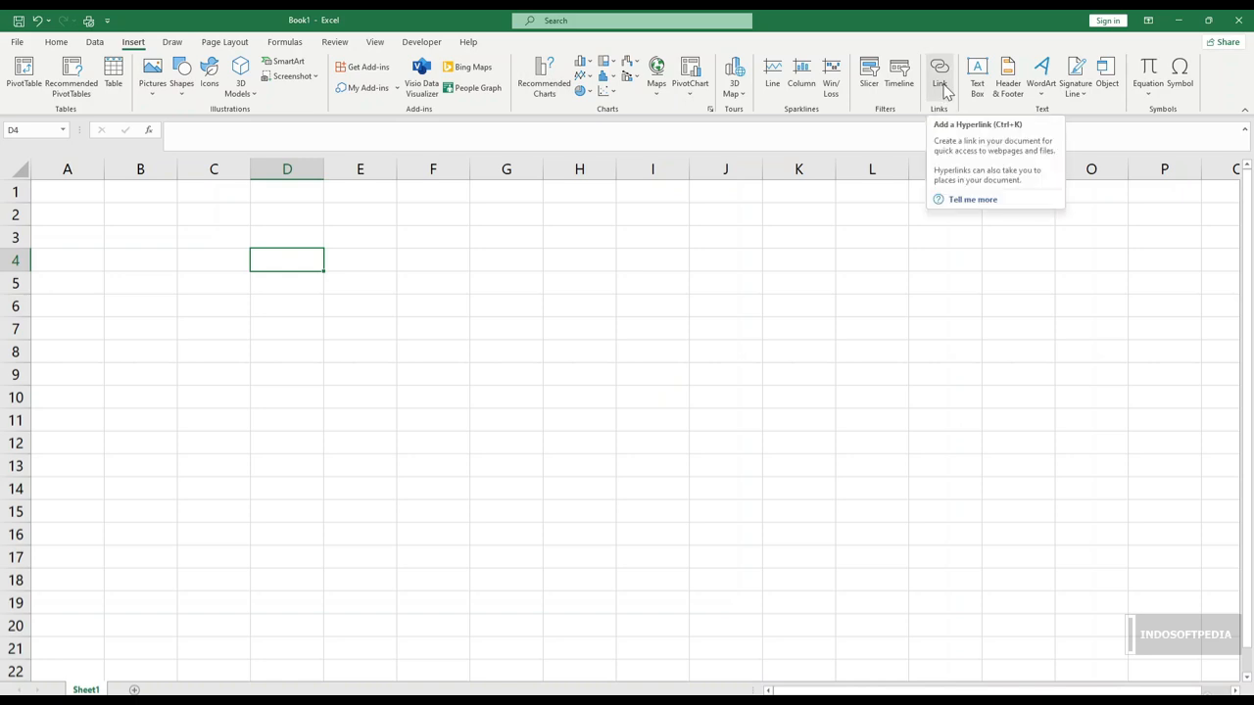
pyautogui.click(941, 78)
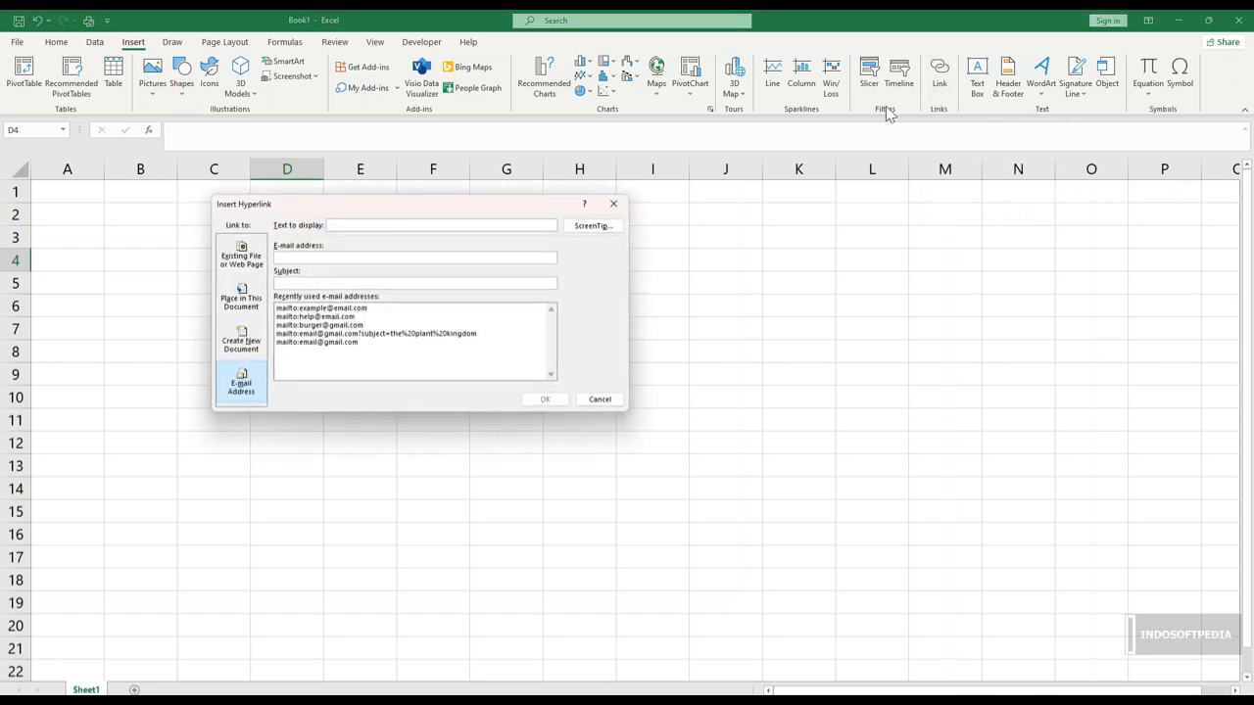
pyautogui.click(614, 204)
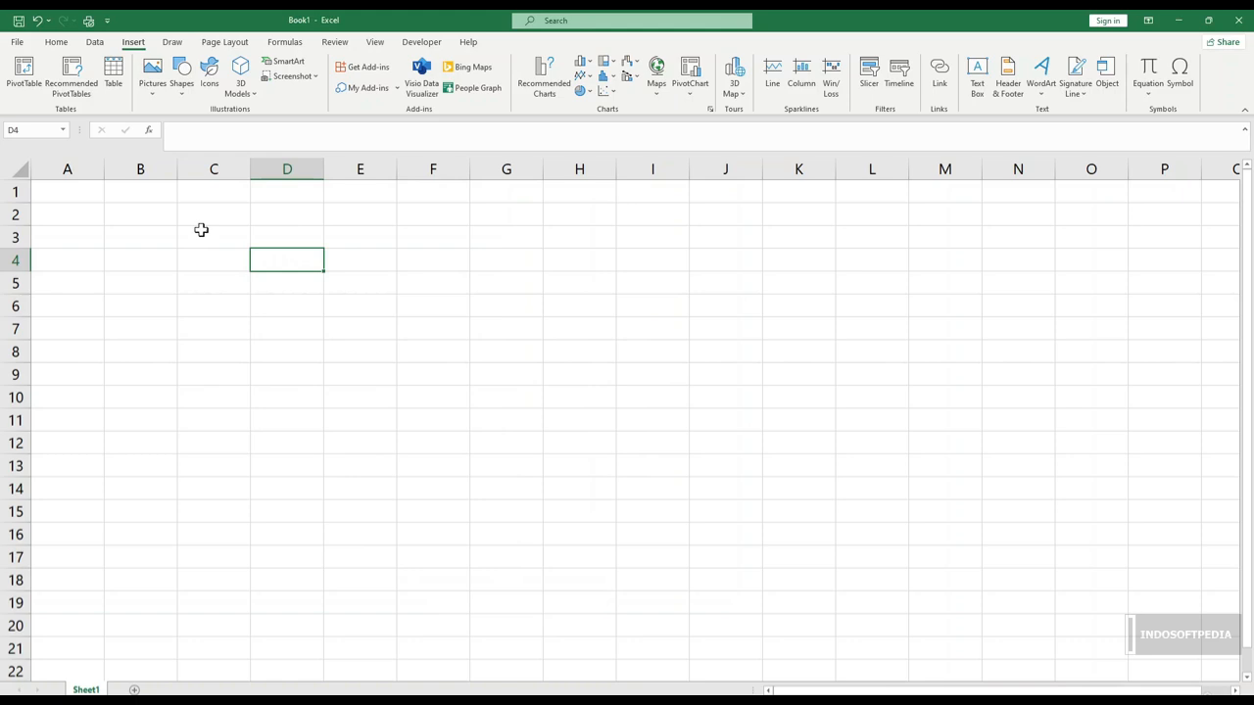
pyautogui.rightClick(286, 260)
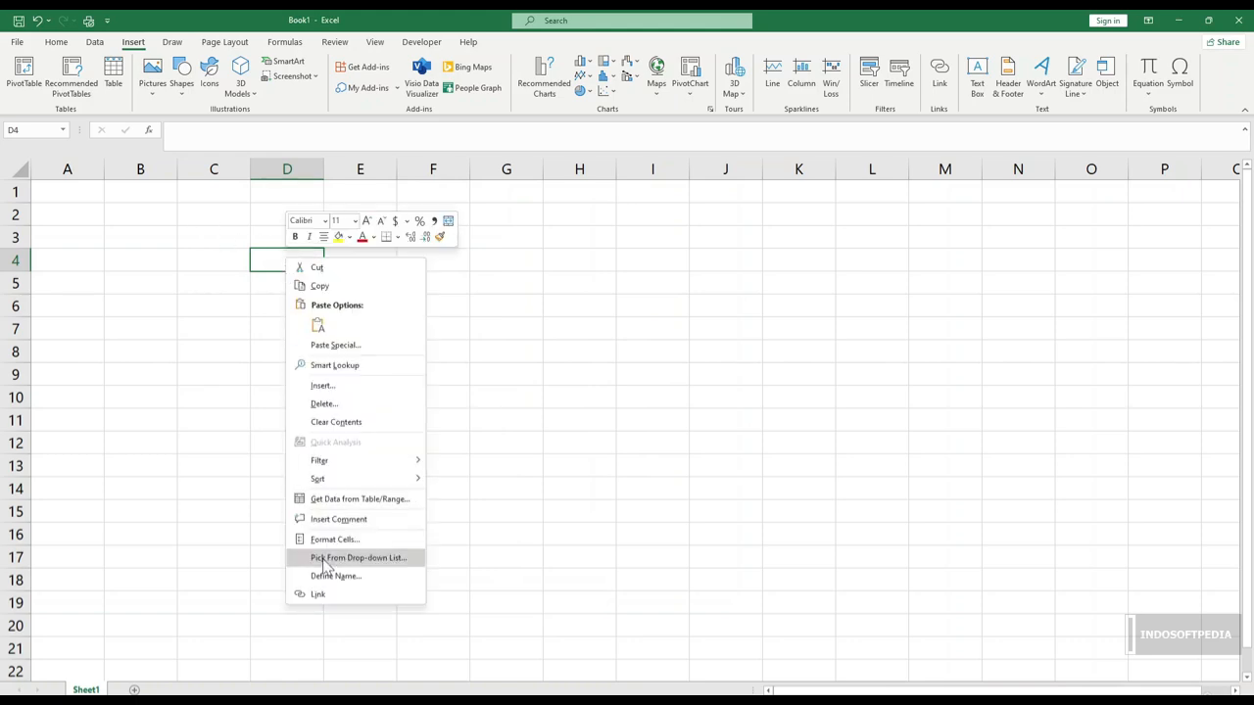
pyautogui.click(325, 593)
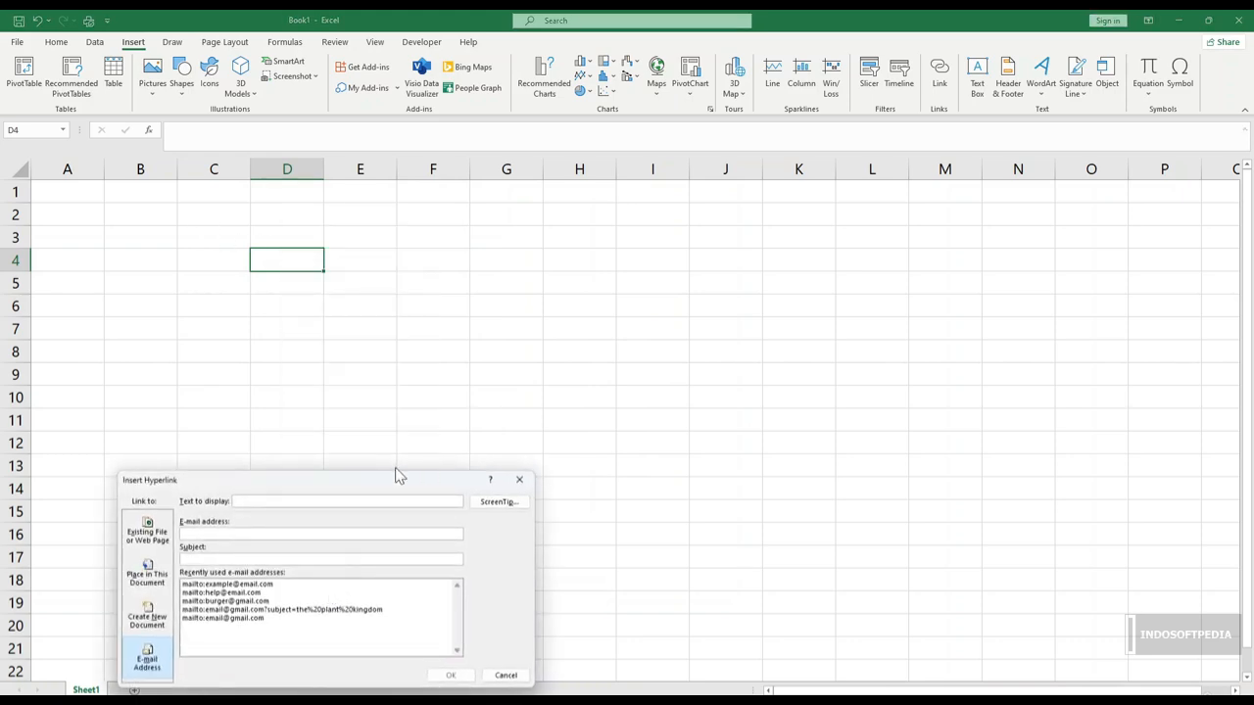
pyautogui.moveTo(405, 479); pyautogui.dragTo(820, 223)
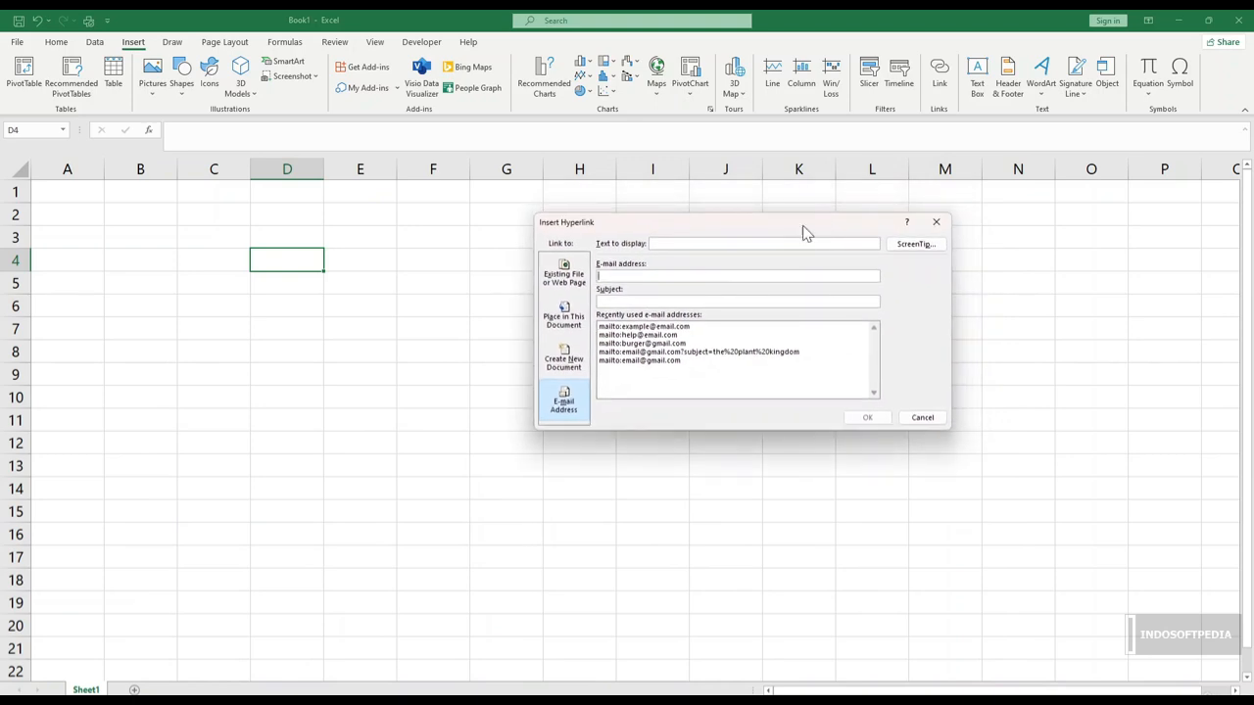
pyautogui.click(569, 282)
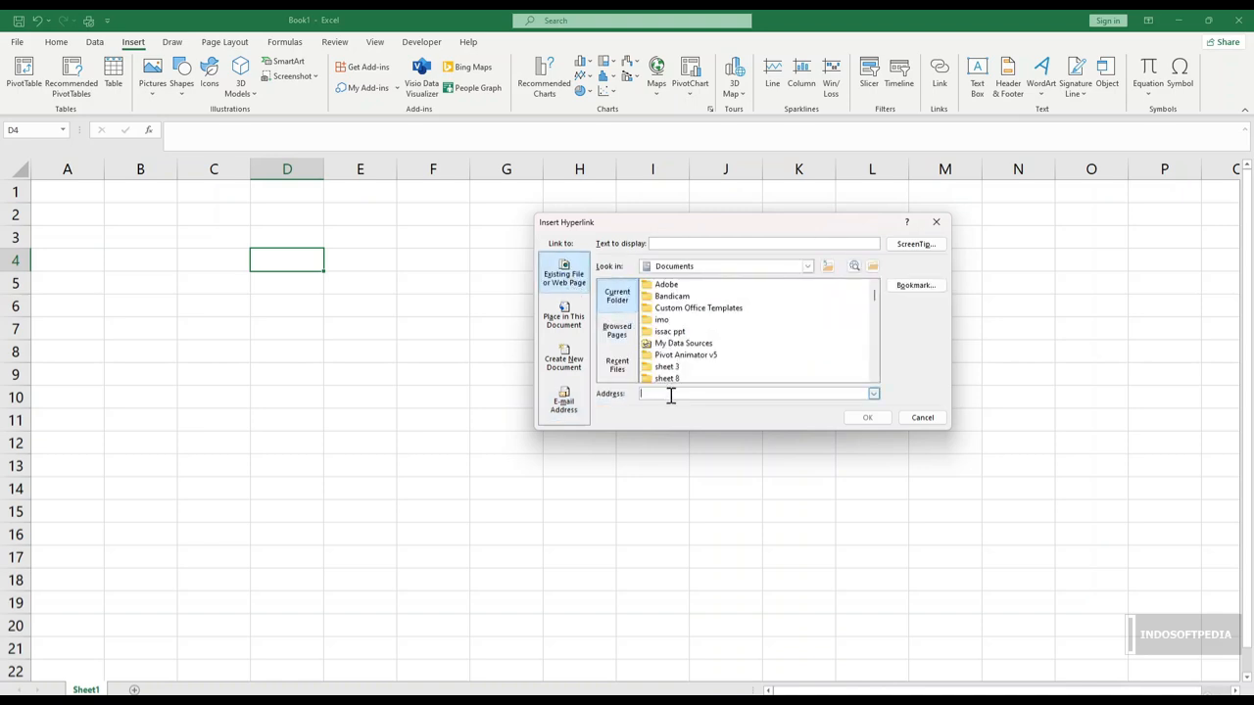
pyautogui.write('https://www.wikipedia.org/')
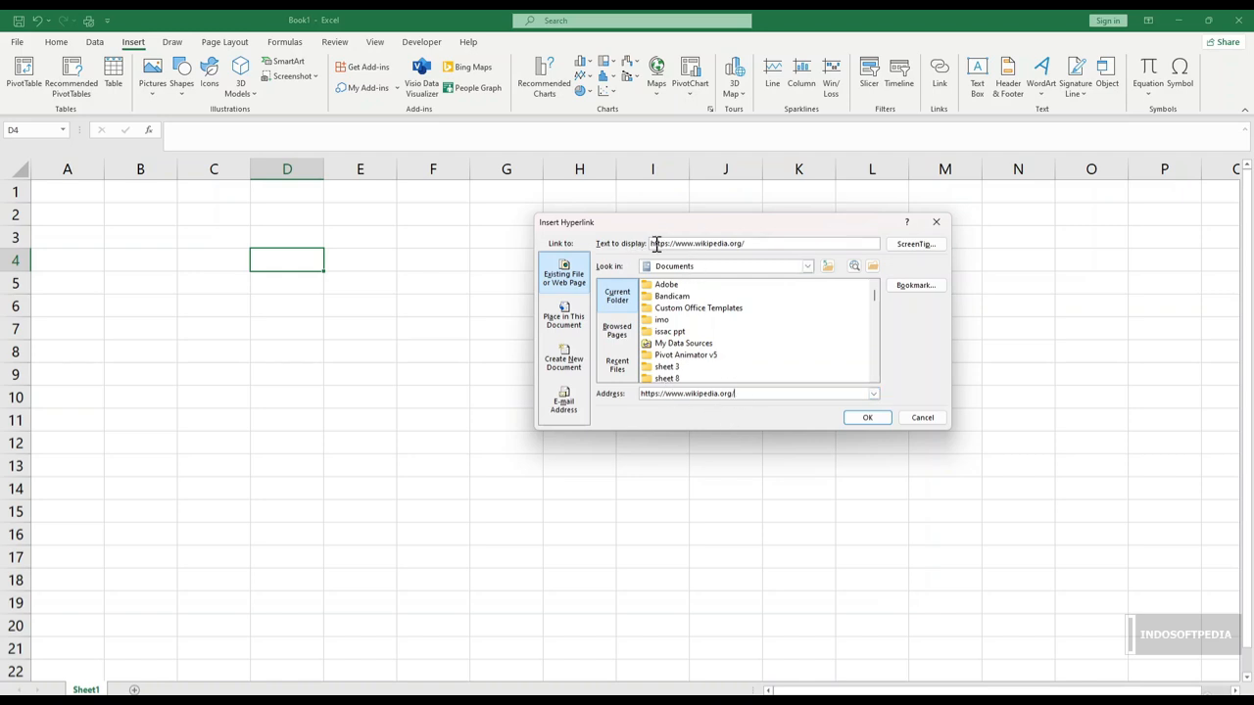
# Set the hyperlink's display text to "click to more" and insert it in cell D4
pyautogui.click(756, 243)
pyautogui.moveTo(755, 243); pyautogui.dragTo(633, 245)
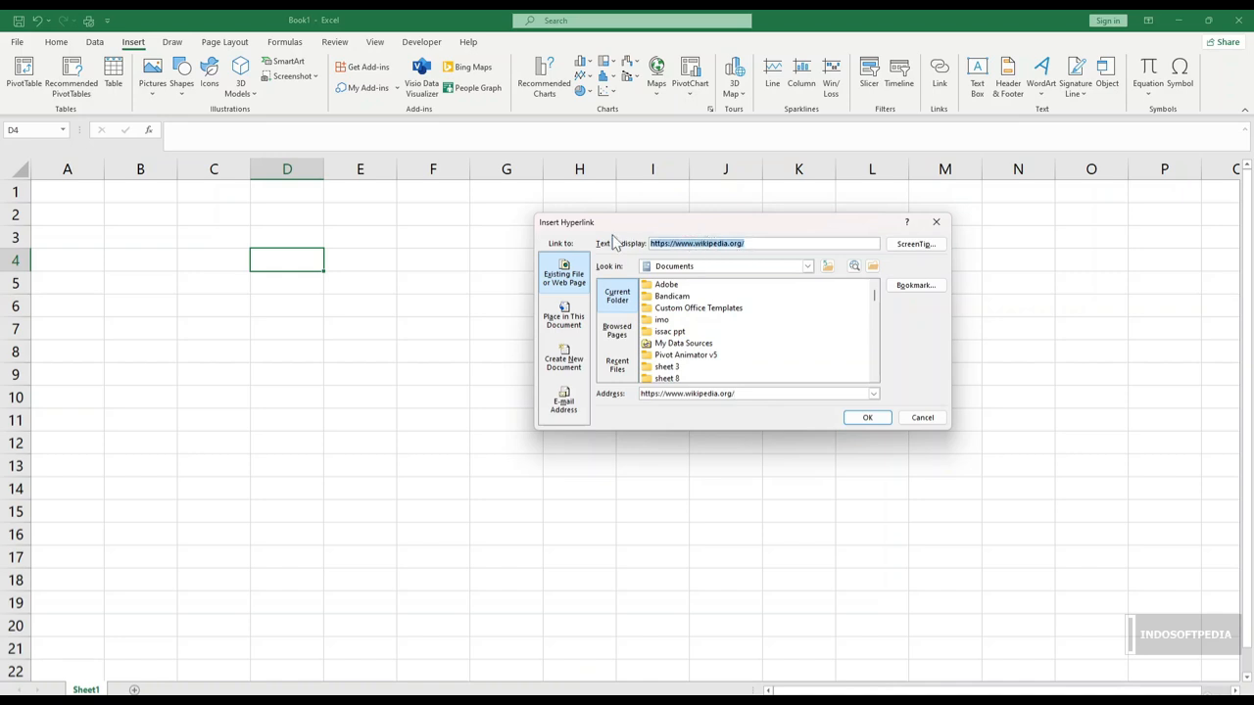
pyautogui.write('cli')
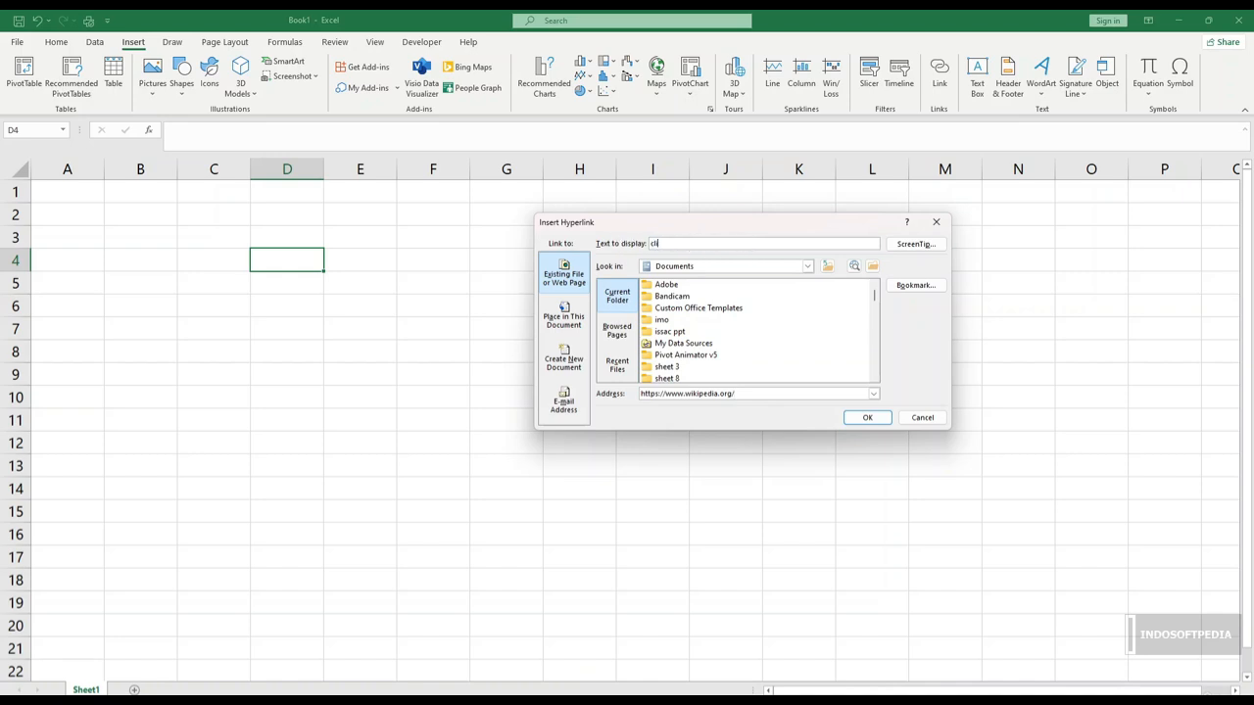
pyautogui.write('ck to more')
pyautogui.click(867, 417)
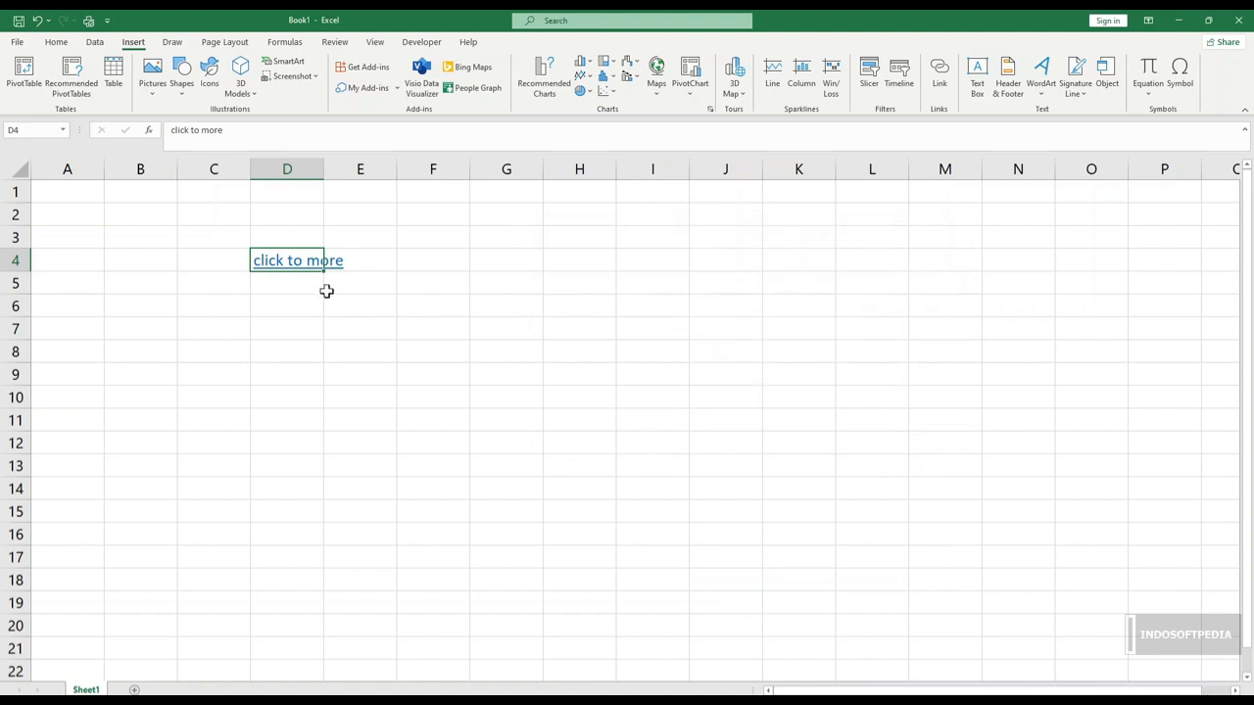
# Auto-fit the width of column D to the hyperlink text
pyautogui.click(343, 329)
pyautogui.doubleClick(323, 168)
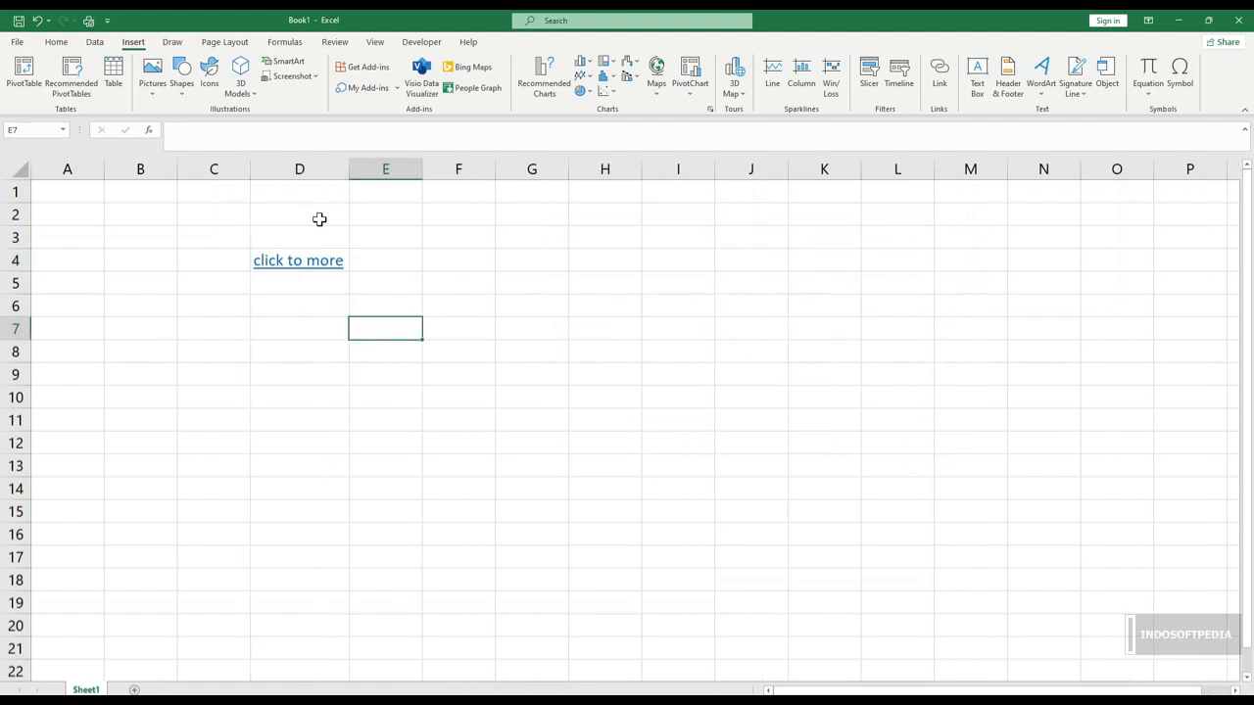
pyautogui.click(331, 323)
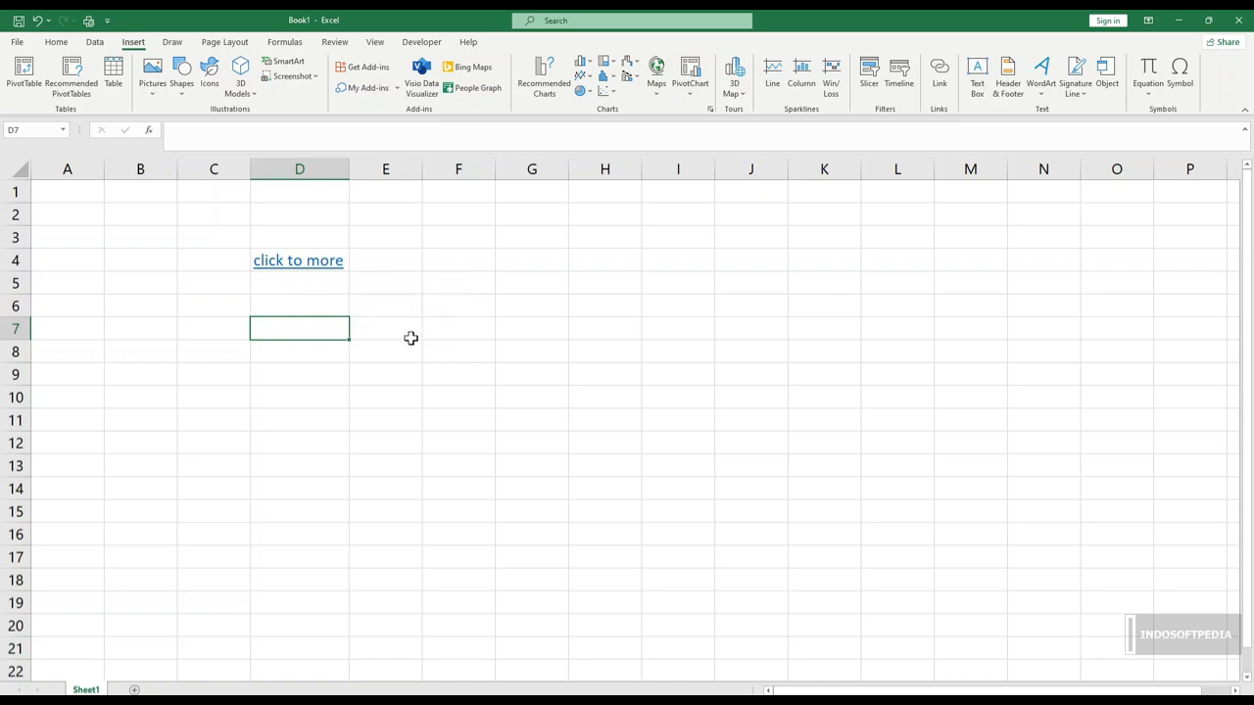
pyautogui.click(368, 345)
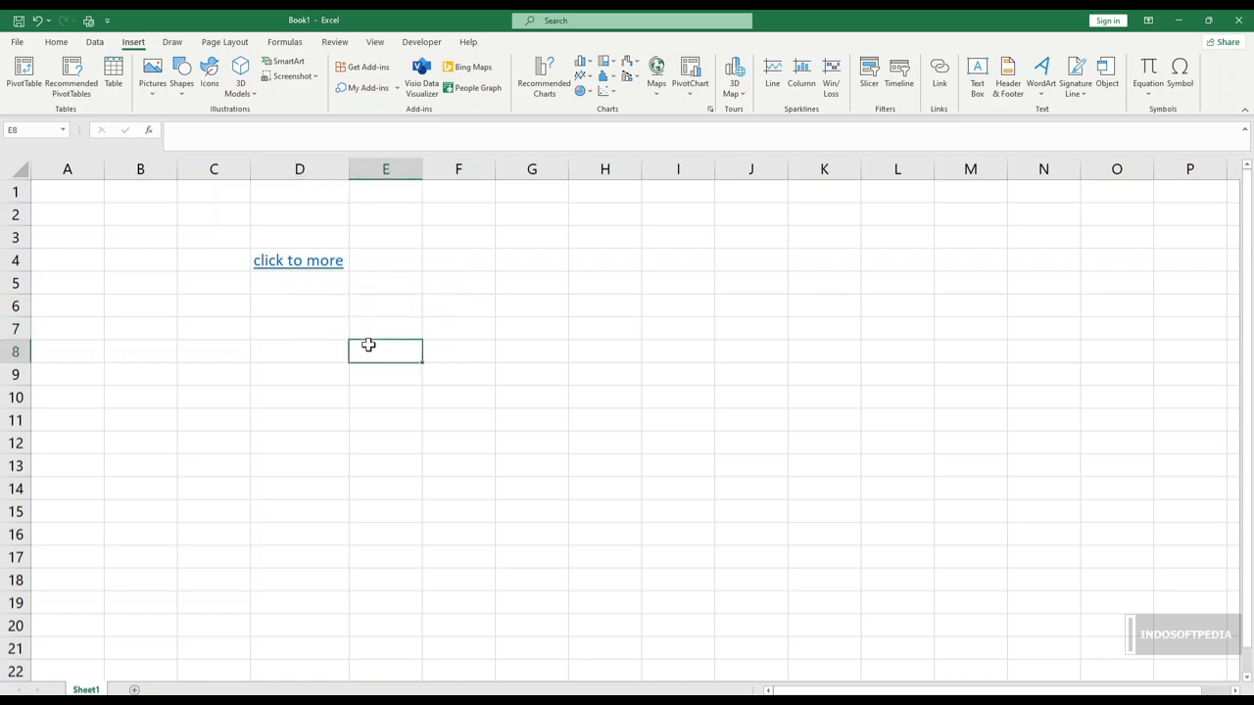
# Insert a hyperlink in cell D5 that points to cell L12 on Sheet1 of this workbook
pyautogui.click(282, 281)
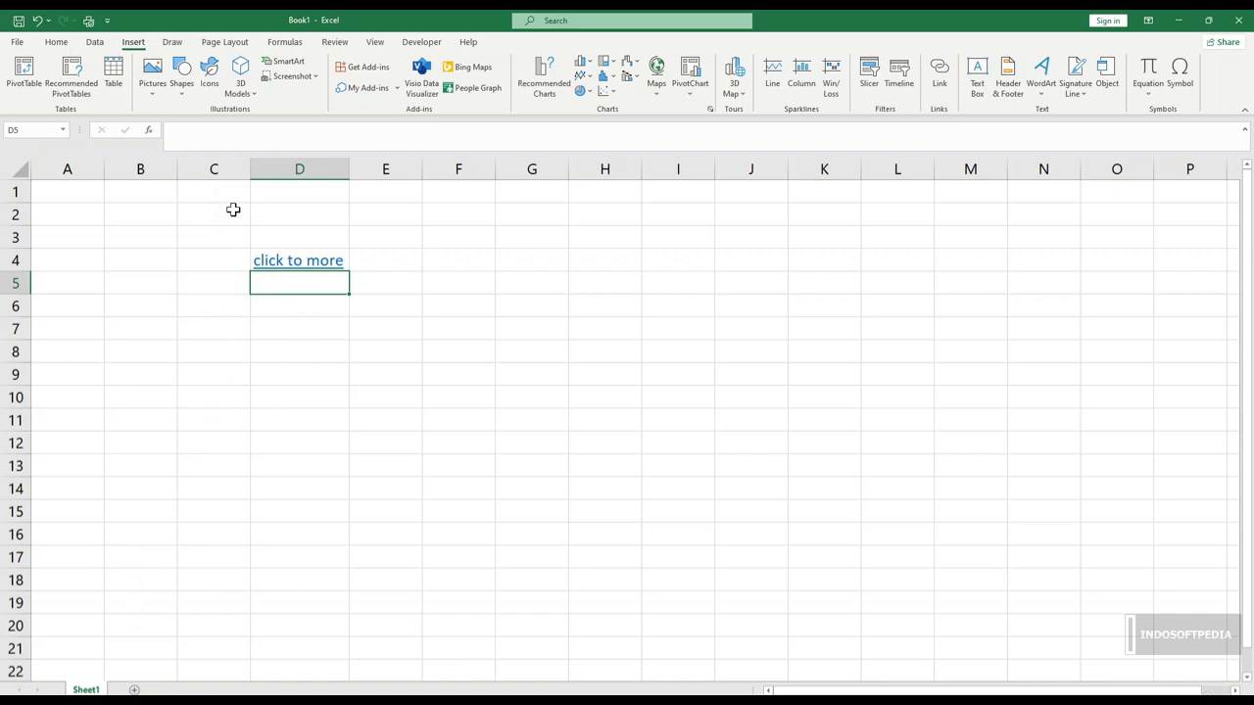
pyautogui.click(939, 80)
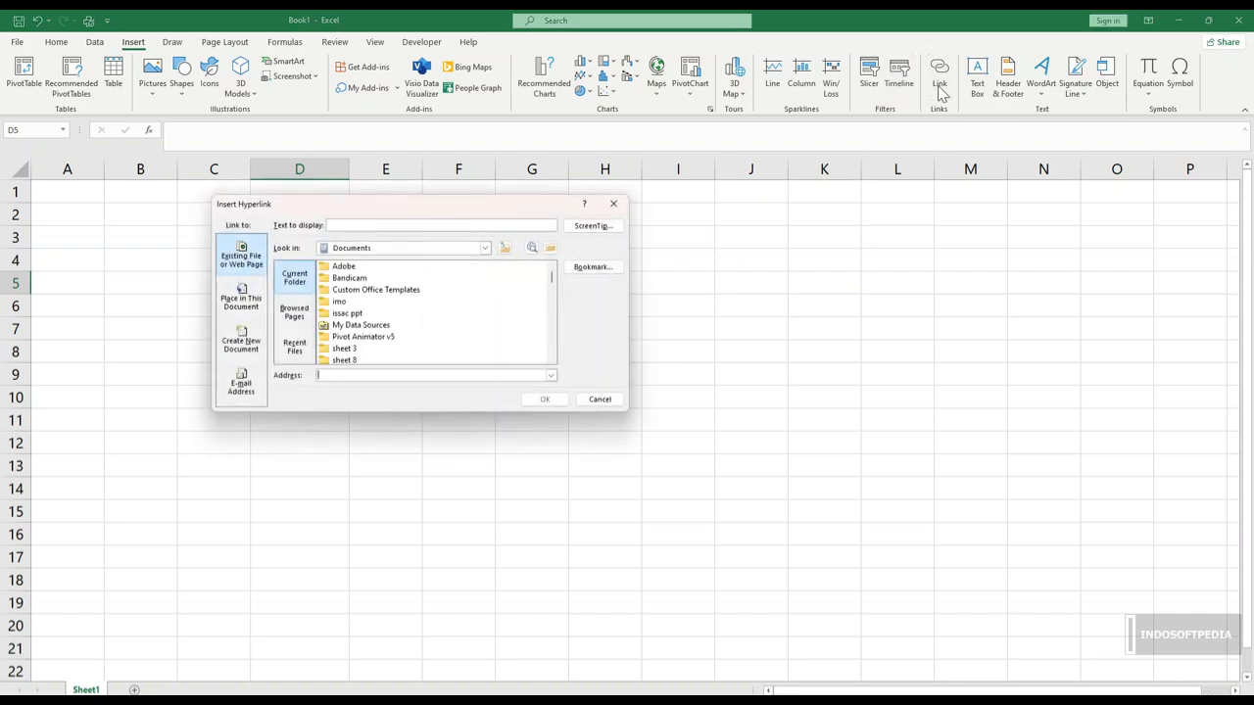
pyautogui.click(261, 299)
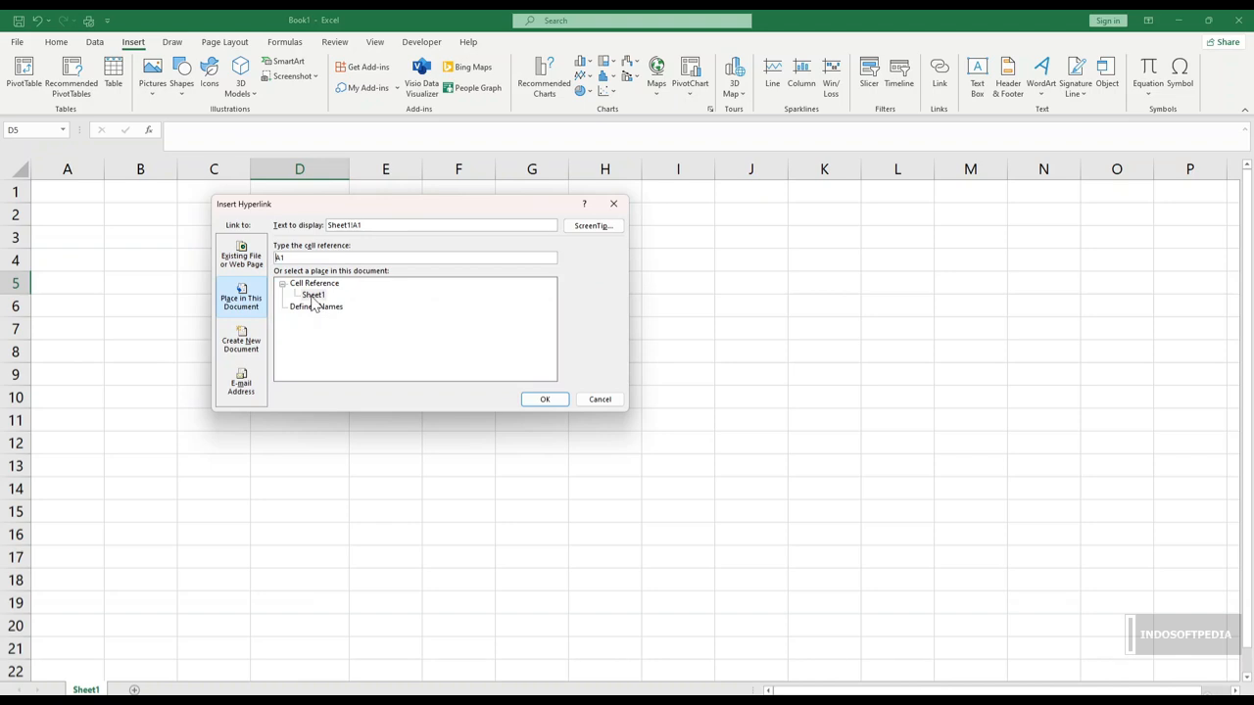
pyautogui.click(313, 295)
pyautogui.click(304, 258)
pyautogui.moveTo(303, 258); pyautogui.dragTo(276, 258)
pyautogui.write('L12')
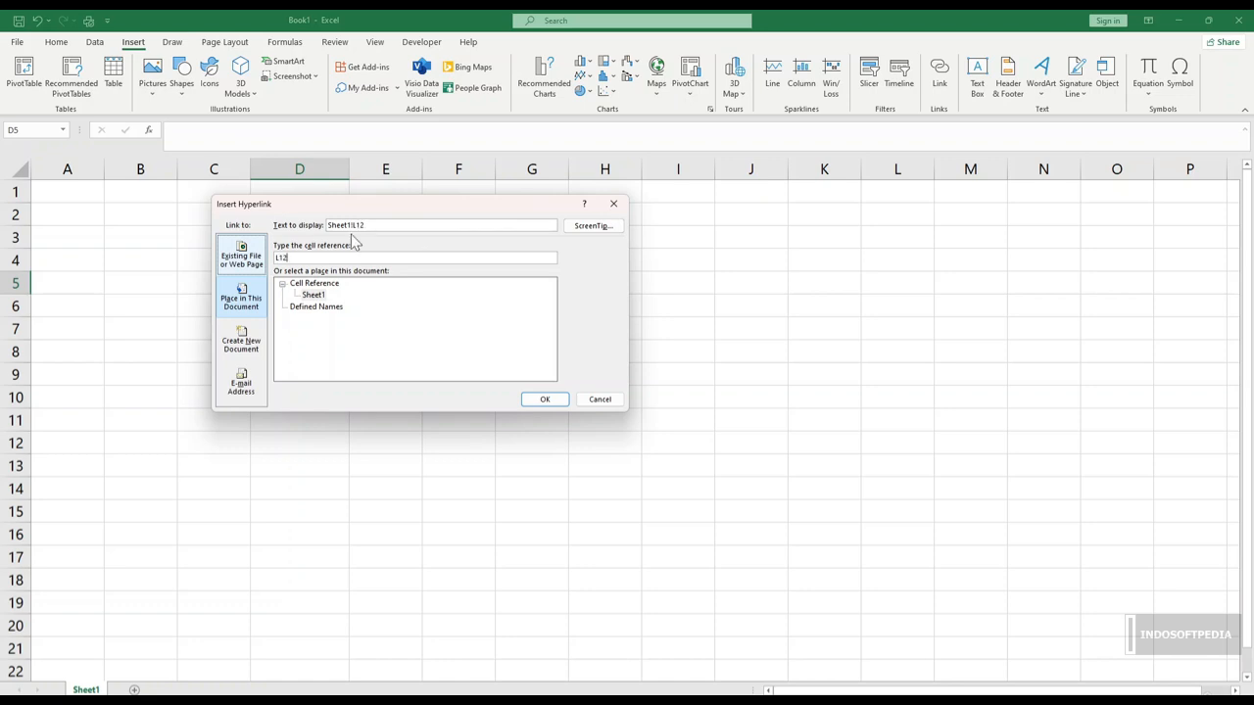
pyautogui.click(545, 398)
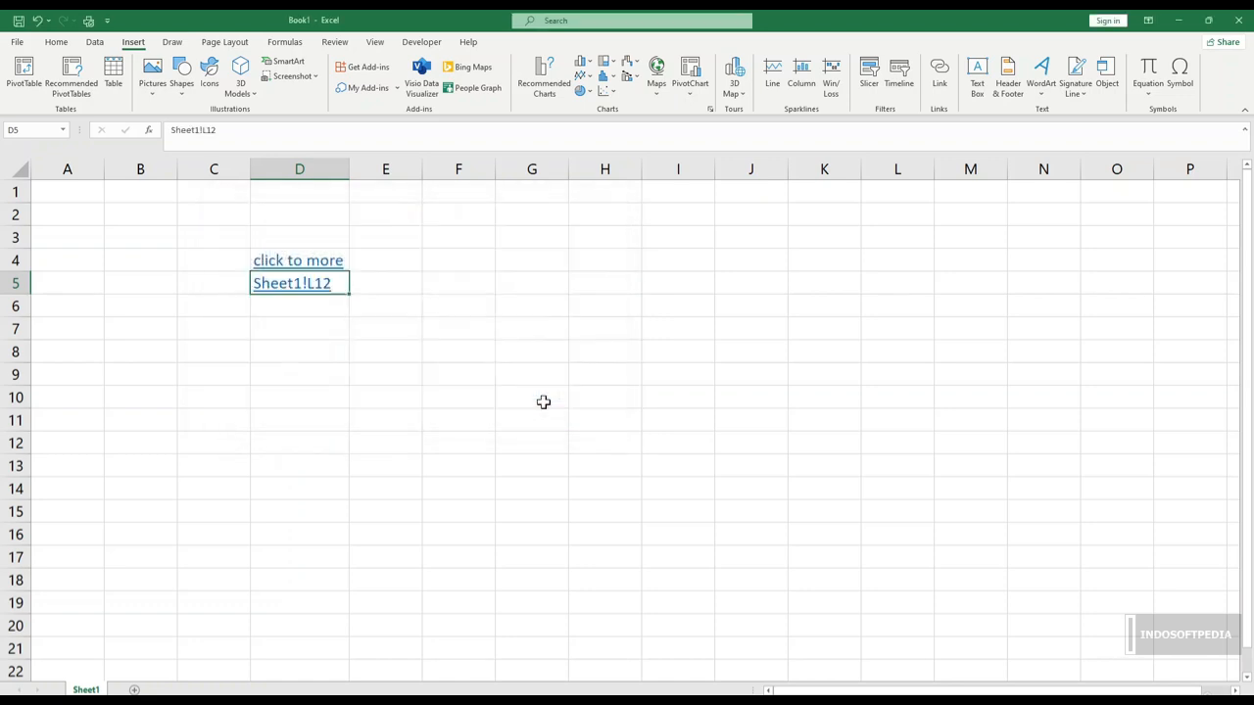
# Follow the link in cell D5 to test that it jumps to its target cell
pyautogui.click(457, 379)
pyautogui.click(295, 300)
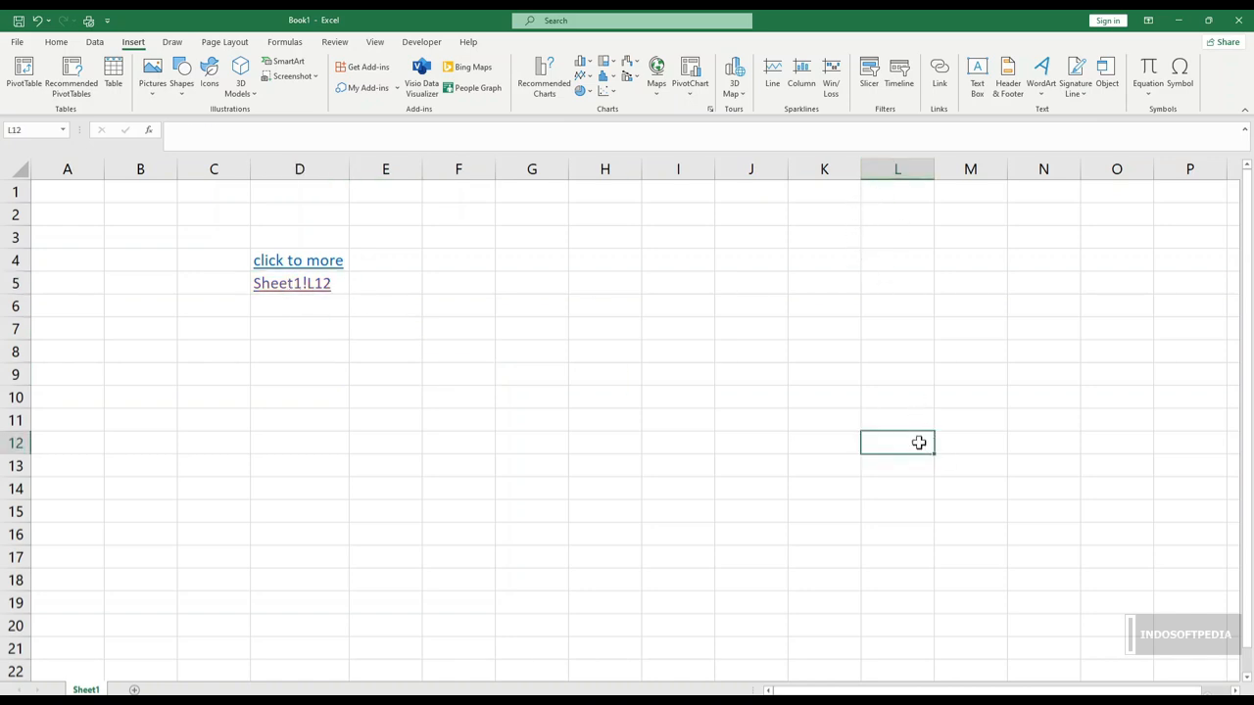
pyautogui.click(890, 470)
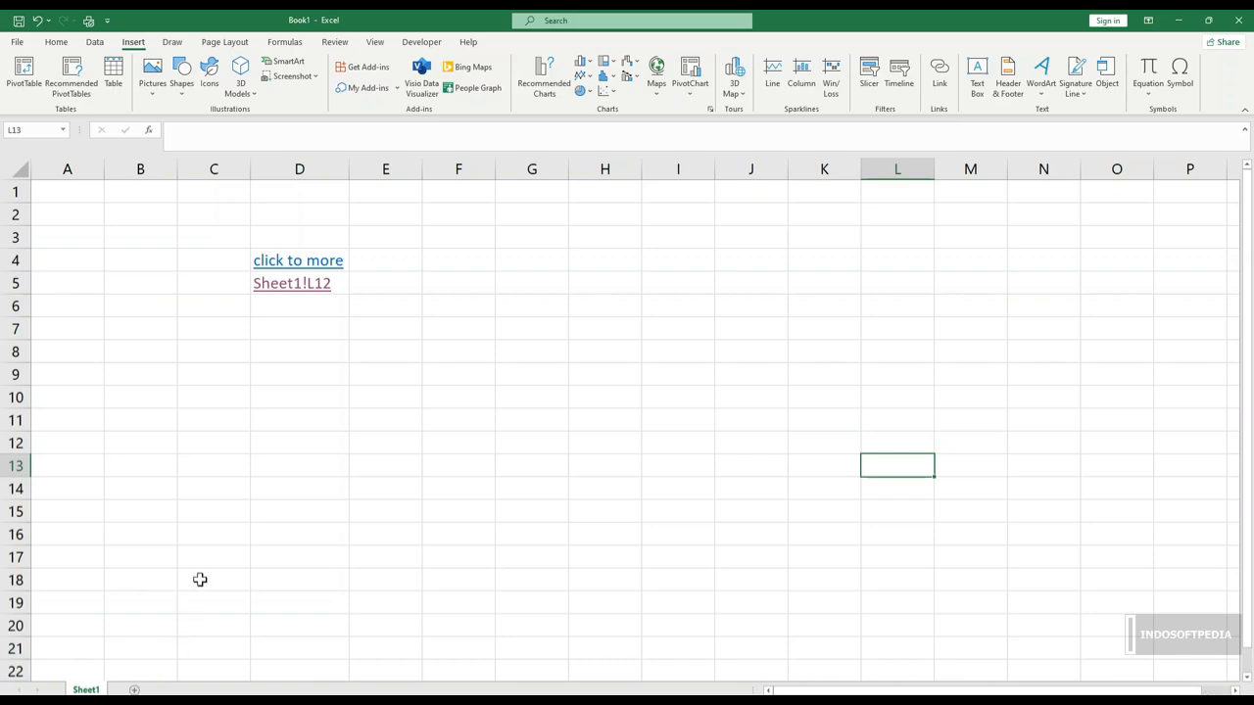
pyautogui.click(262, 481)
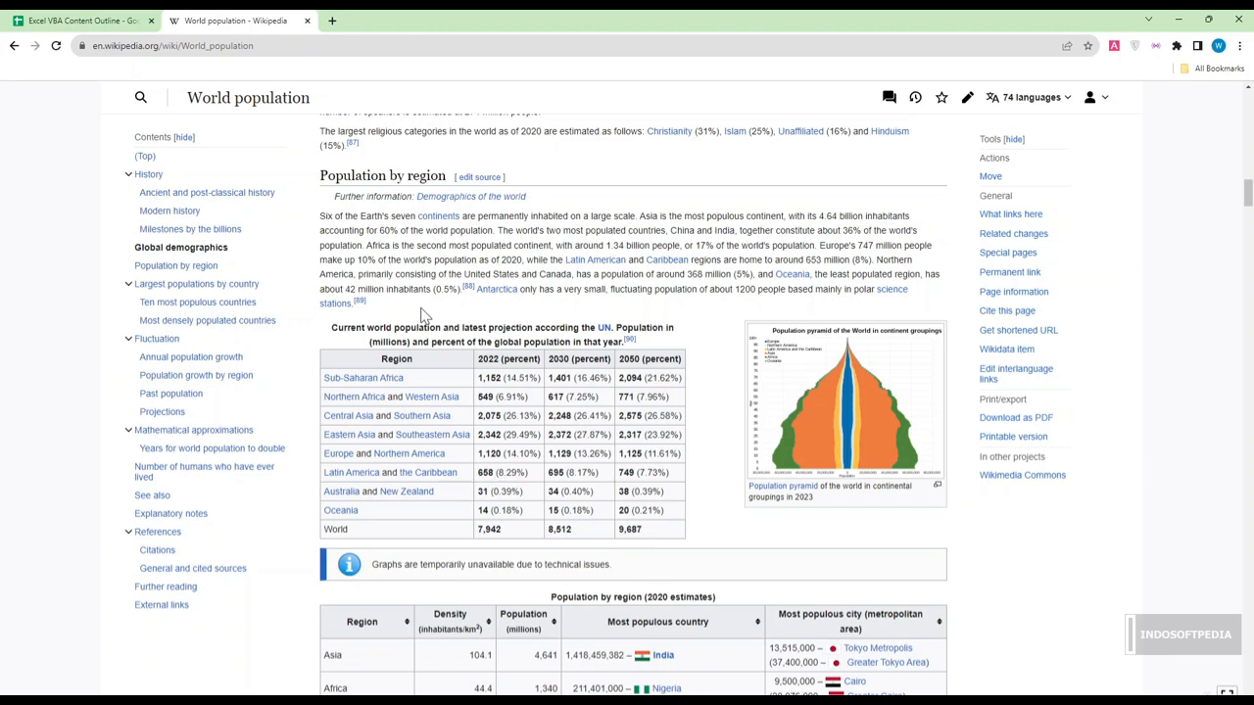
# Examine the two population-by-region tables on Wikipedia's World population page in the browser
pyautogui.hotkey('alt', 'Tab')
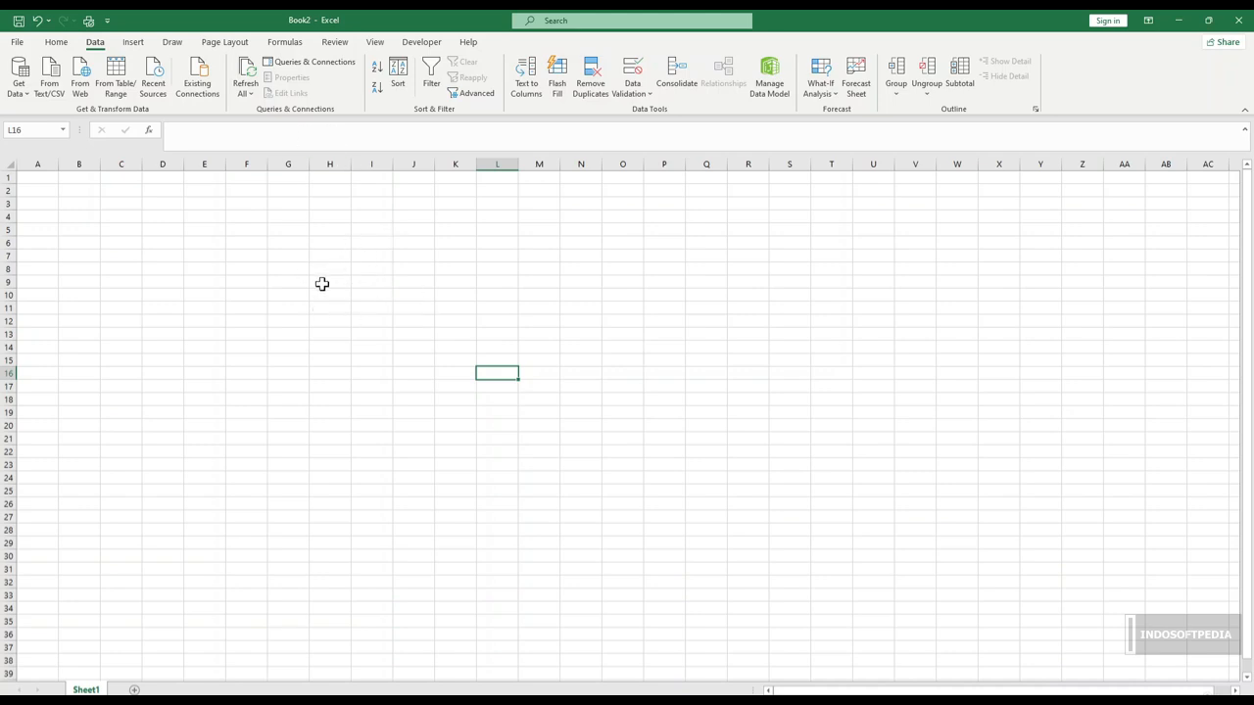
pyautogui.hotkey('alt', 'Tab')
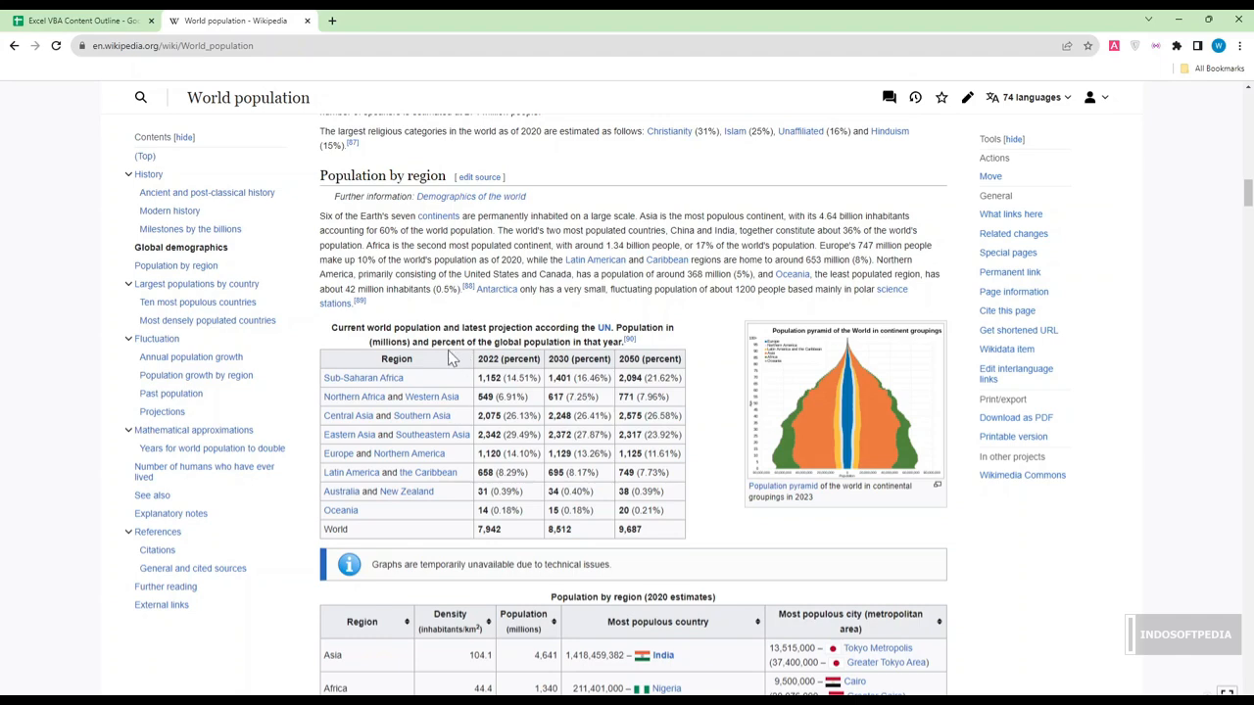
pyautogui.scroll(-3, 452, 358)
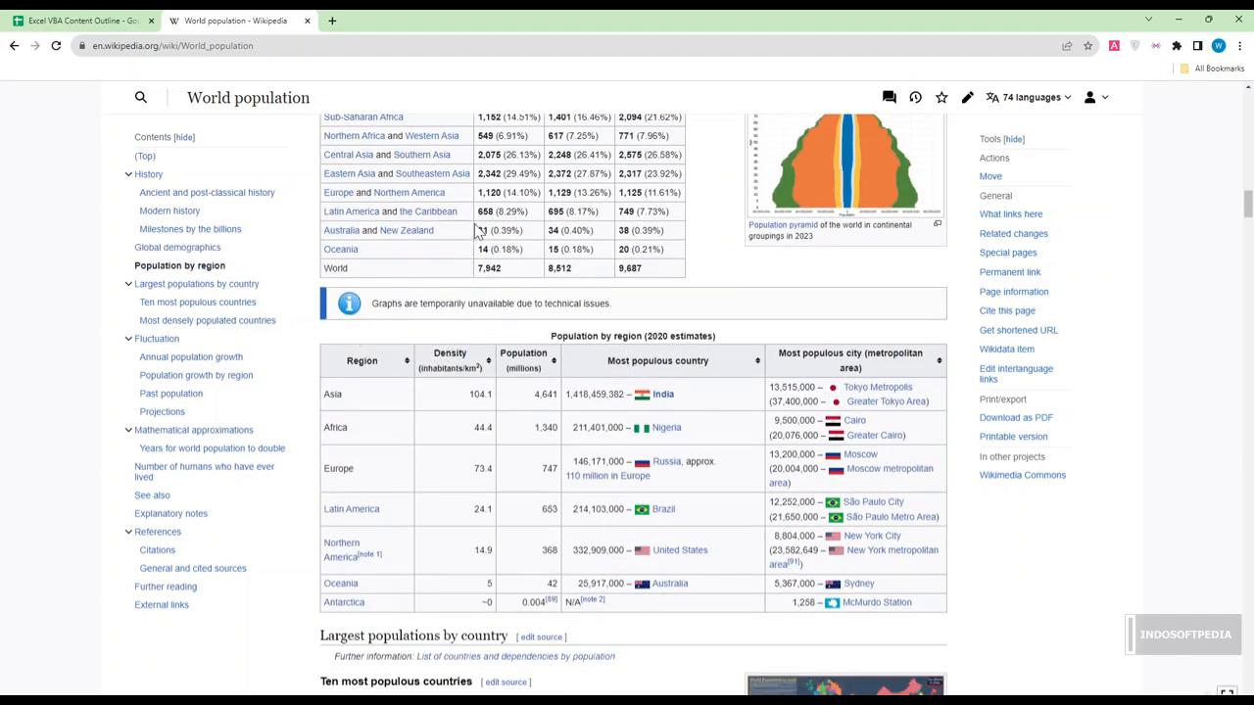
pyautogui.scroll(2, 460, 232)
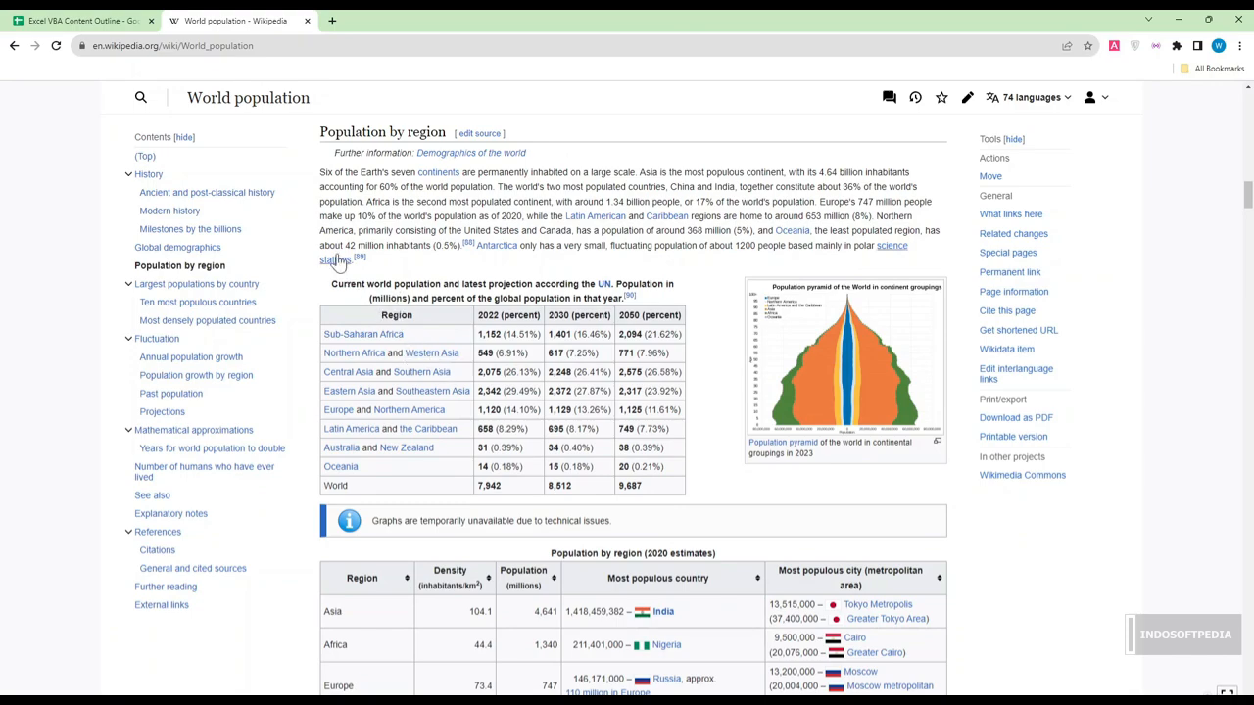
pyautogui.scroll(-3, 507, 388)
pyautogui.scroll(-3, 509, 390)
pyautogui.scroll(5, 509, 392)
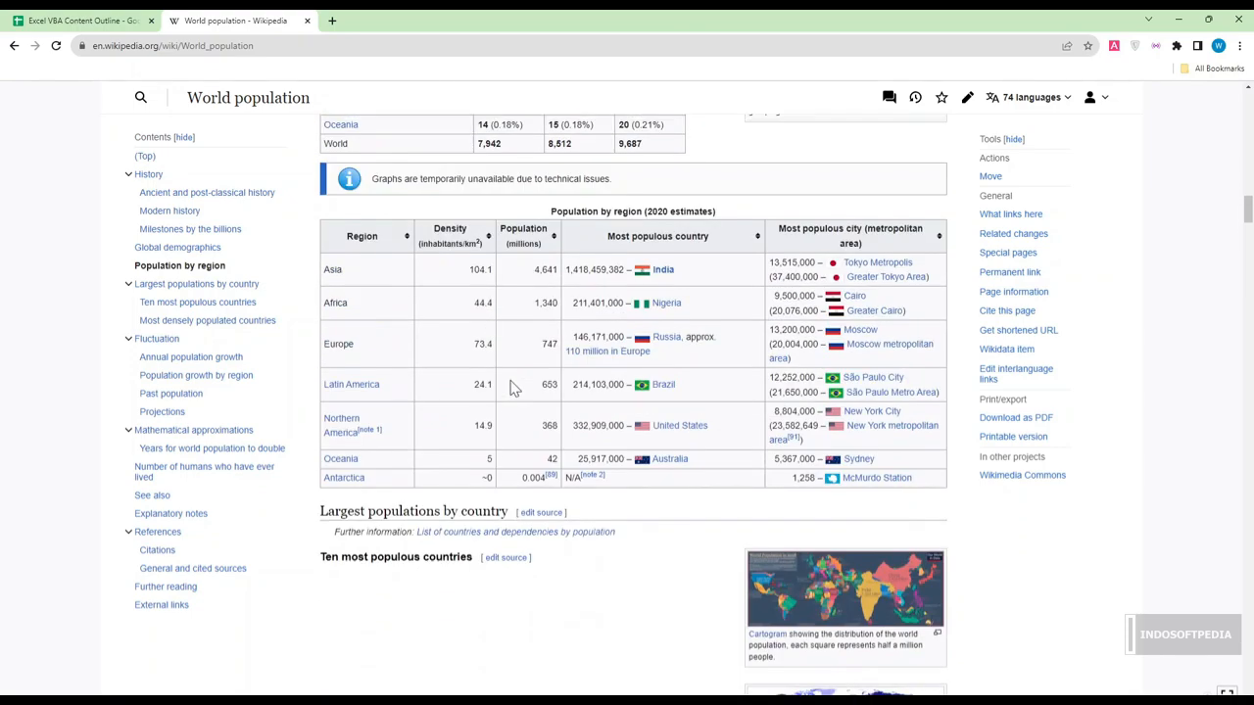
pyautogui.scroll(5, 669, 446)
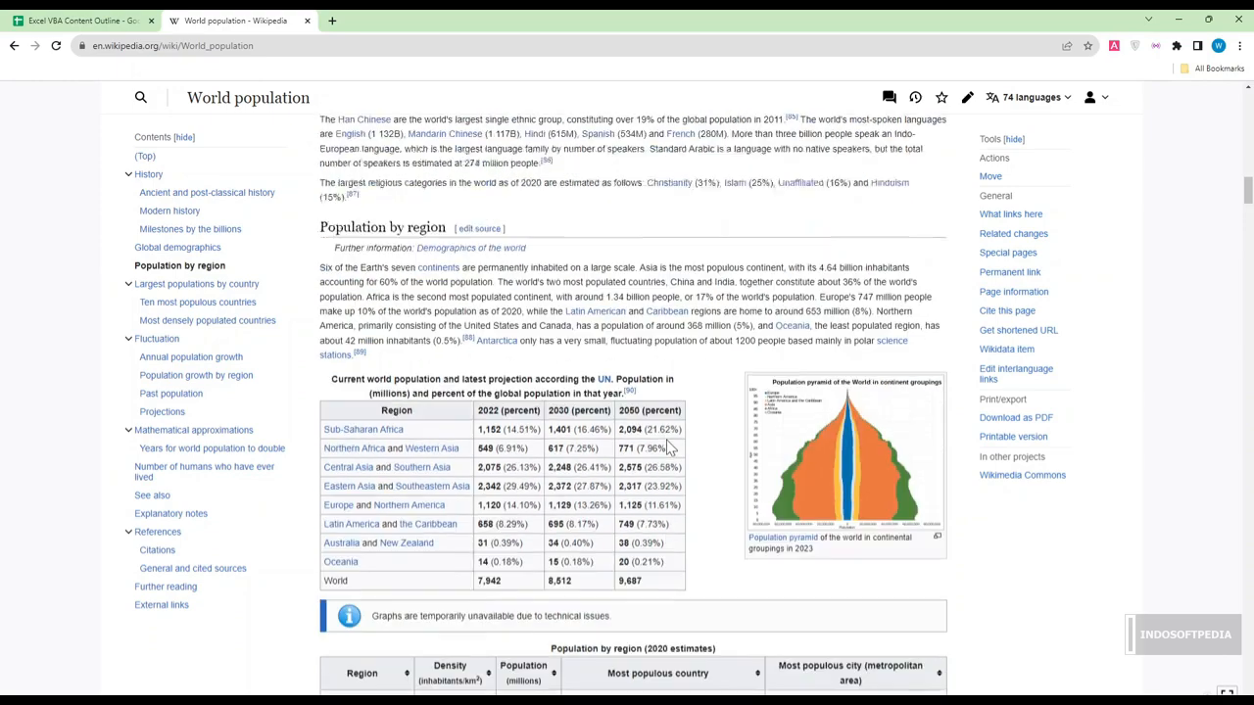
pyautogui.scroll(-4, 669, 446)
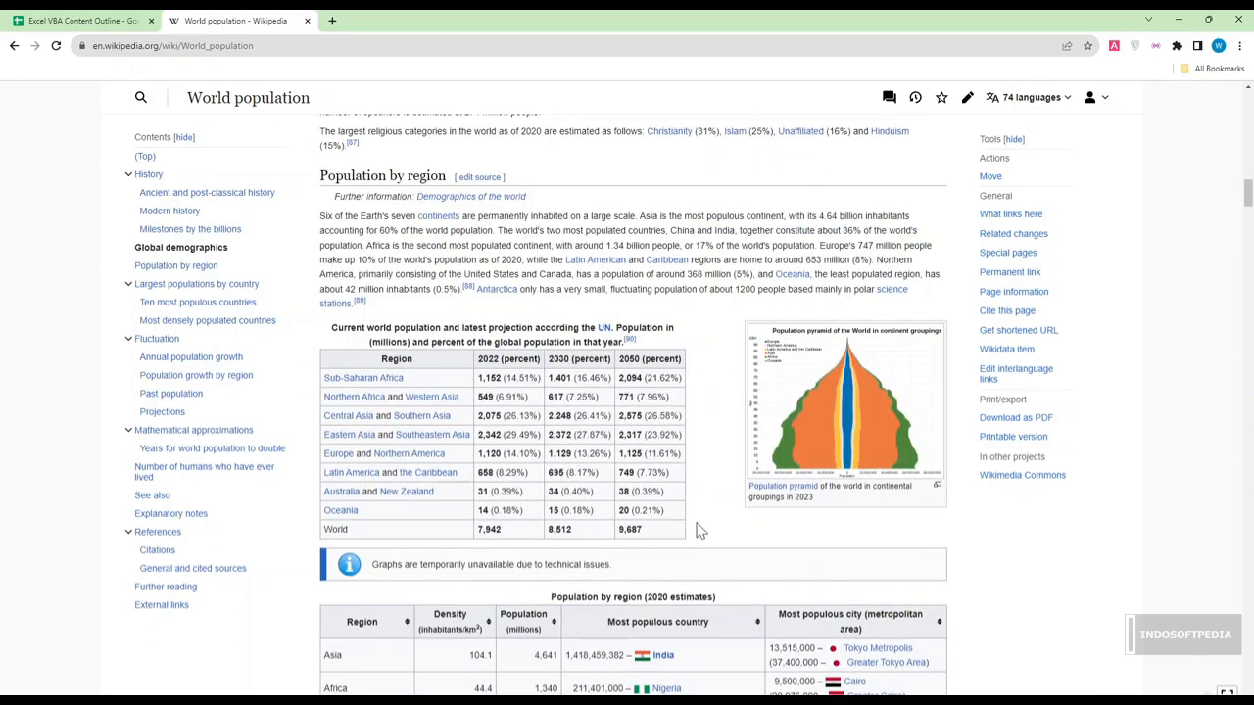
pyautogui.scroll(-1, 699, 530)
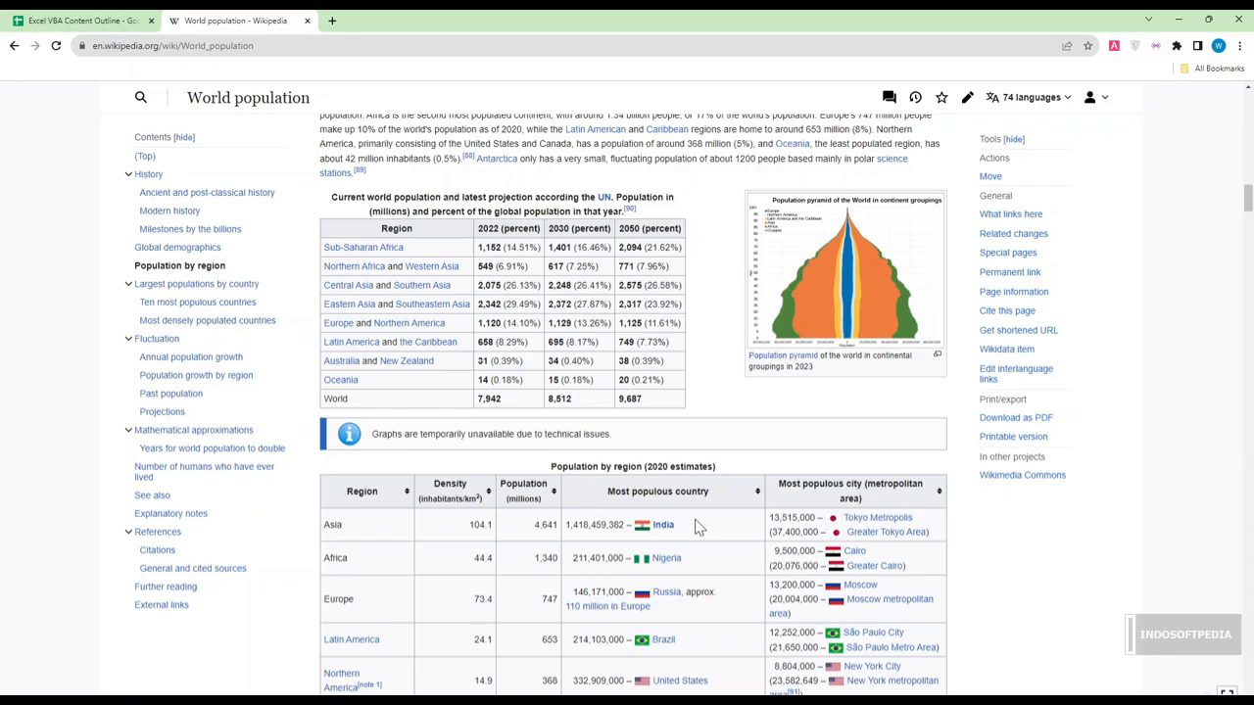
pyautogui.hotkey('alt', 'Tab')
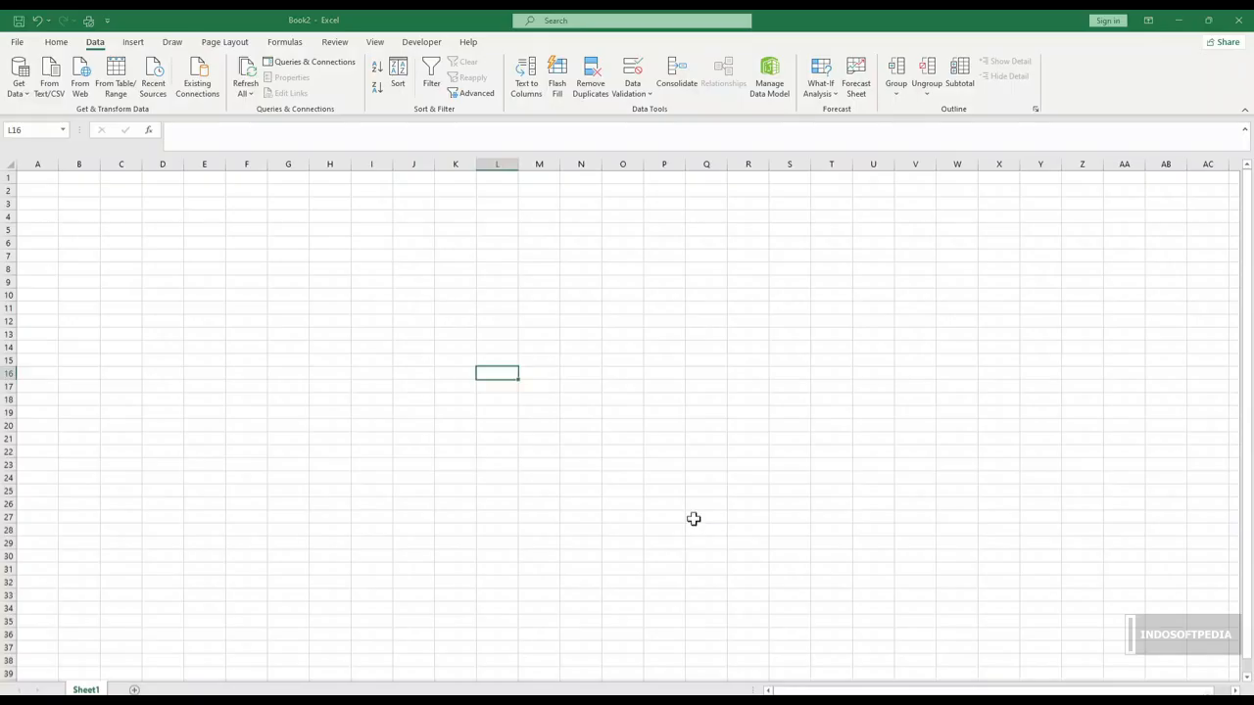
pyautogui.click(382, 279)
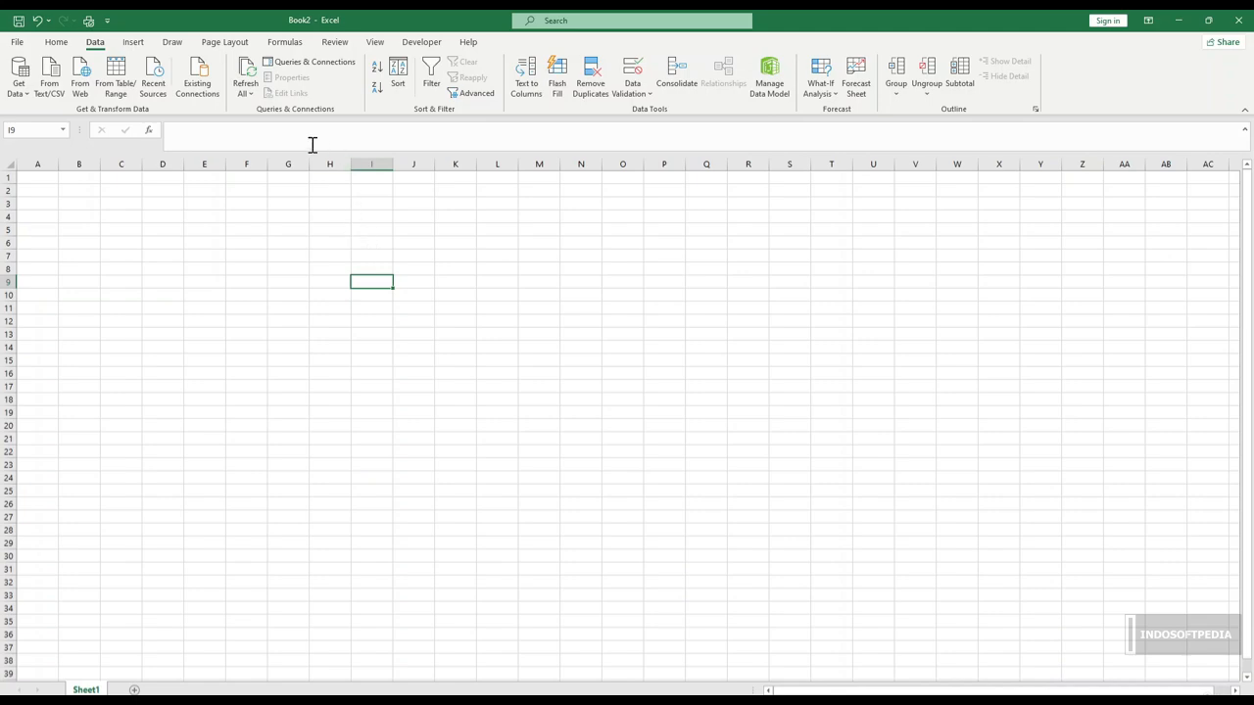
pyautogui.click(83, 86)
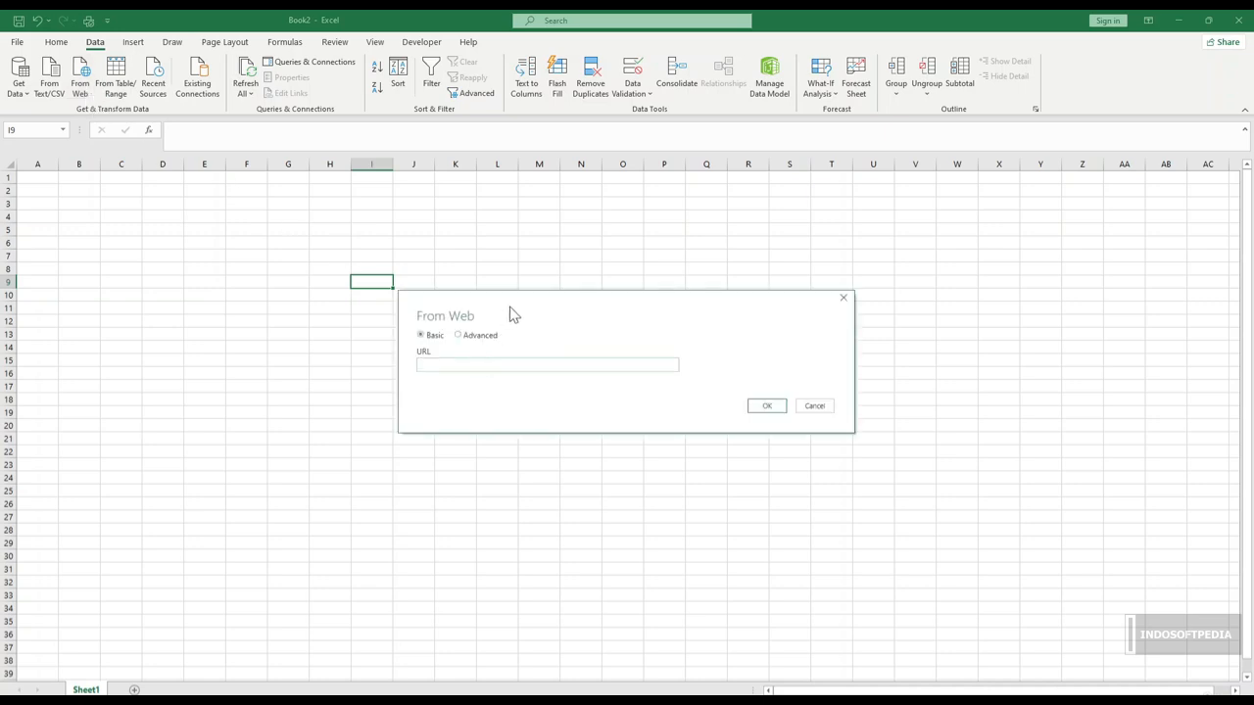
pyautogui.moveTo(529, 311); pyautogui.dragTo(586, 315)
pyautogui.click(529, 371)
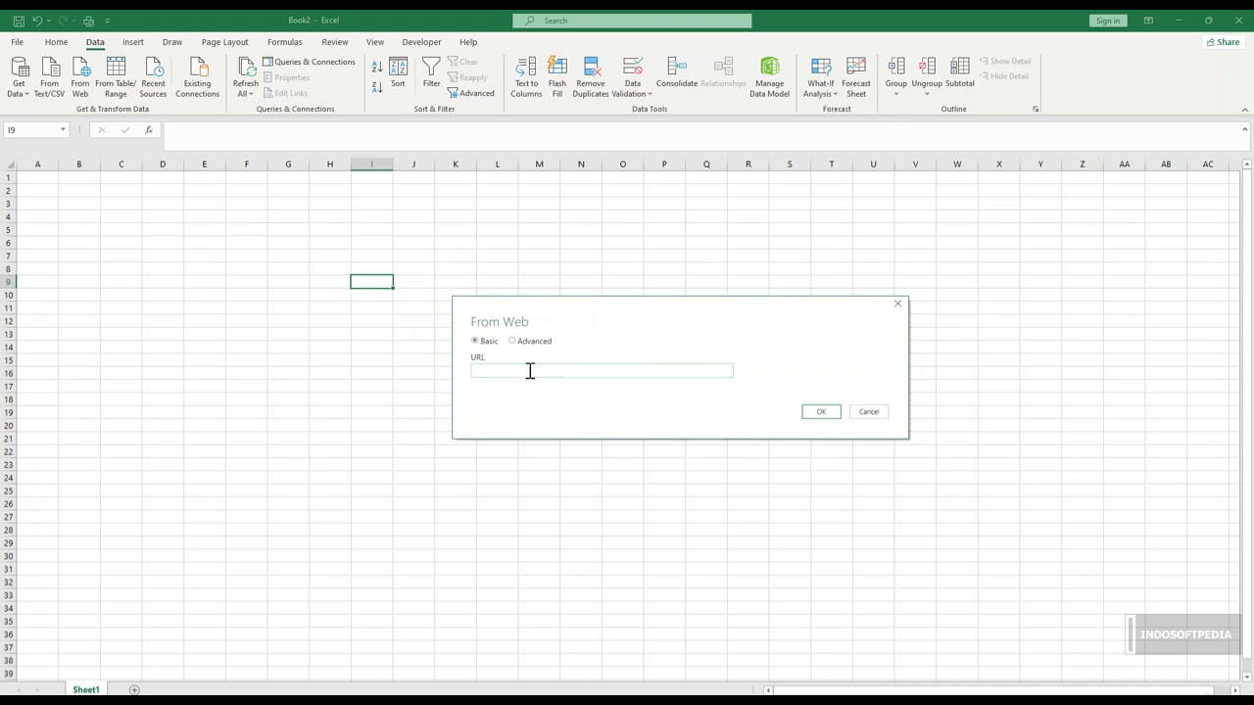
pyautogui.write('https://en.wikipedia.org/wiki/World_population')
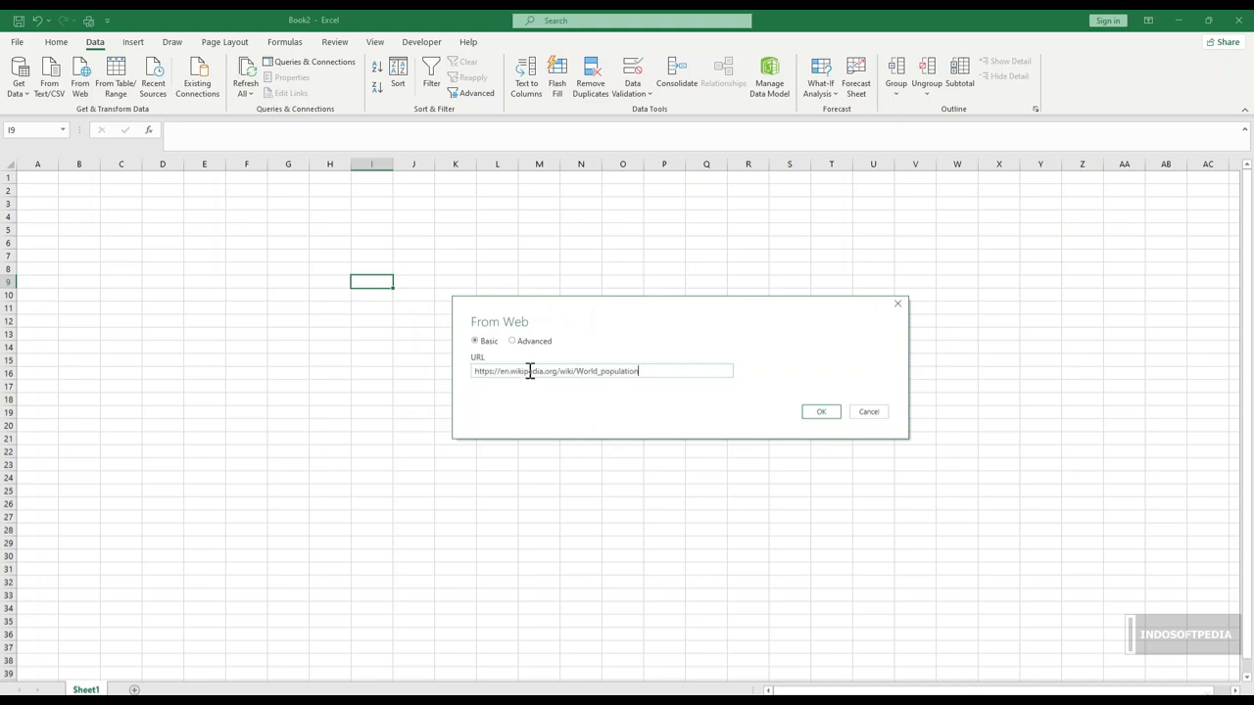
pyautogui.click(828, 417)
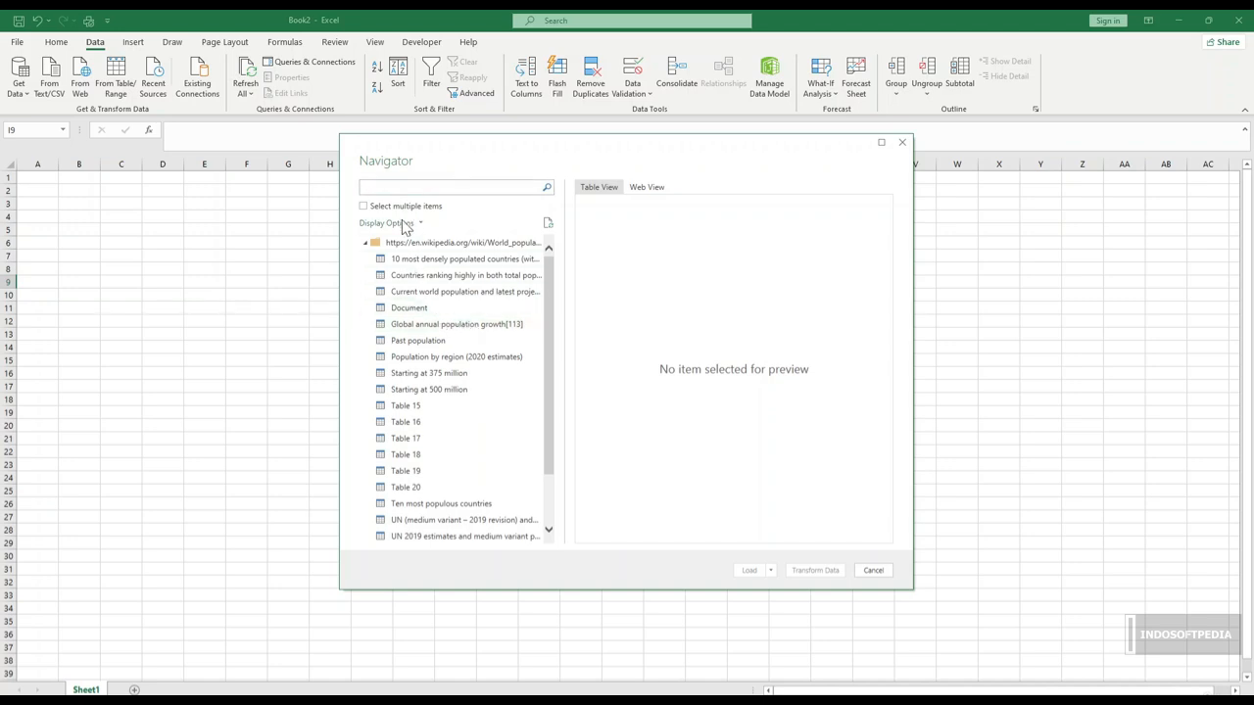
# Preview the tables found on the page, including Document, Global annual population growth, Past population, Table 15, Table 16 and Table 20
pyautogui.click(414, 311)
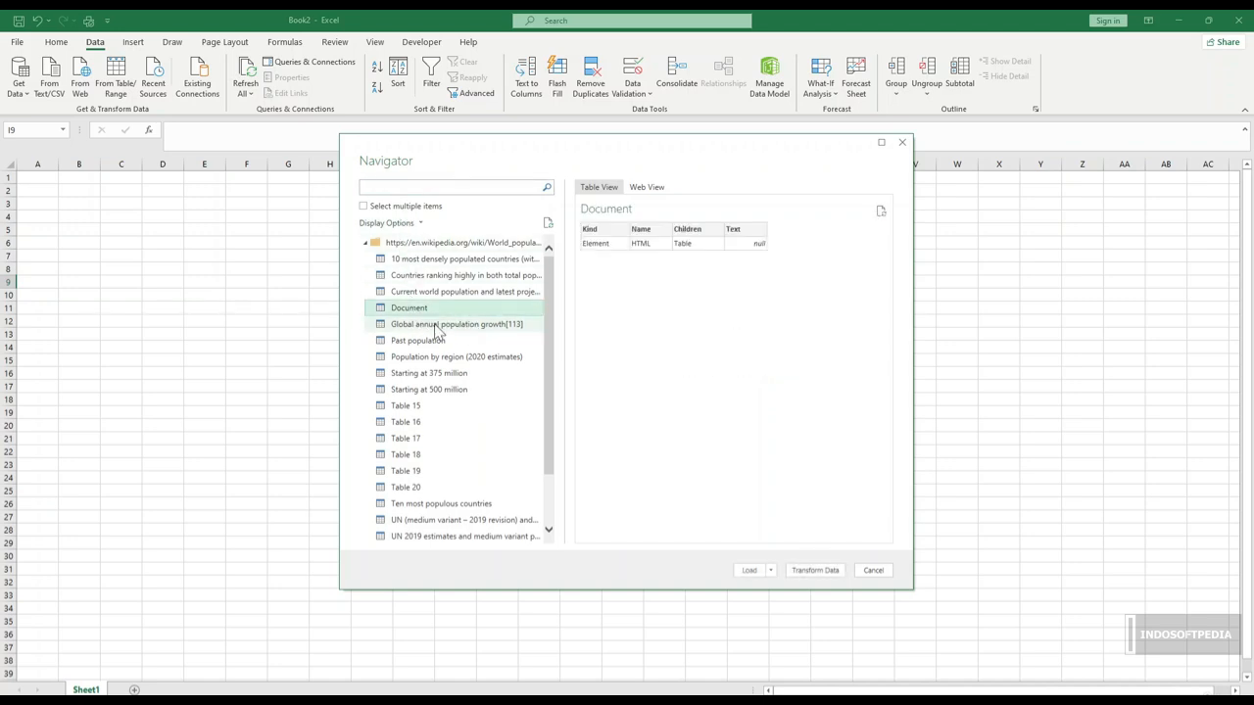
pyautogui.click(437, 326)
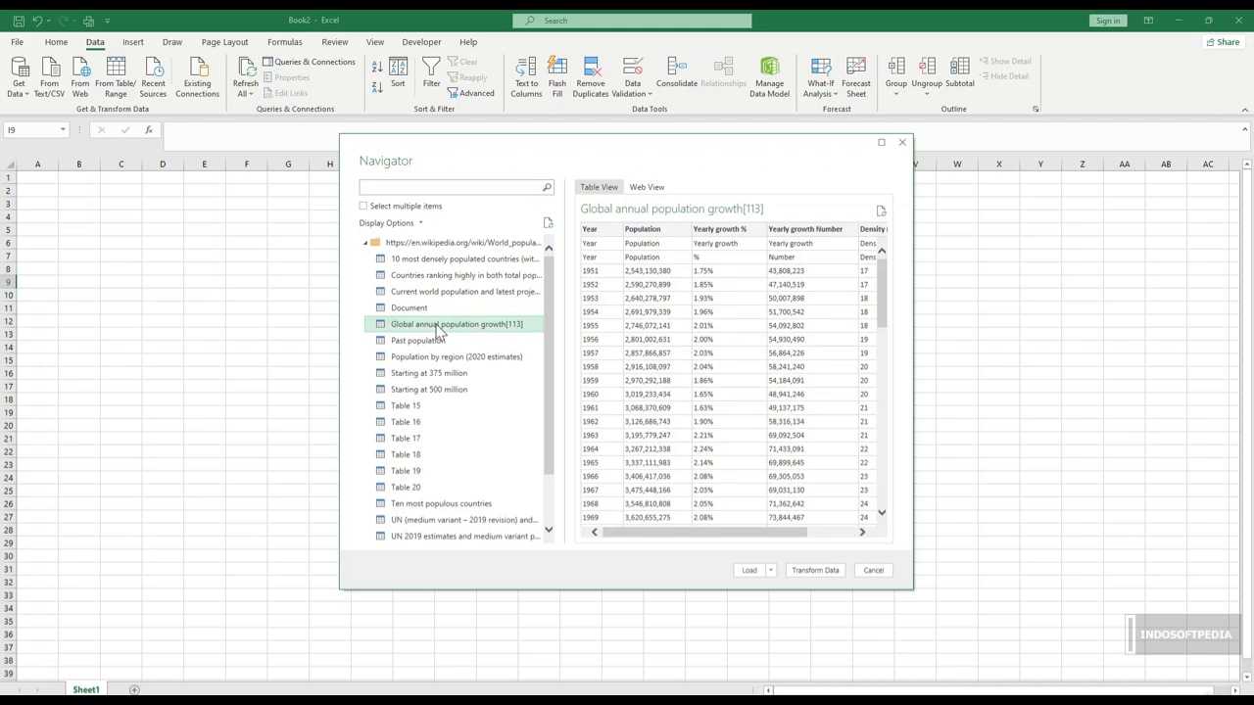
pyautogui.moveTo(713, 534)
pyautogui.mouseDown()
pyautogui.moveTo(745, 541)
pyautogui.moveTo(696, 532)
pyautogui.mouseUp()
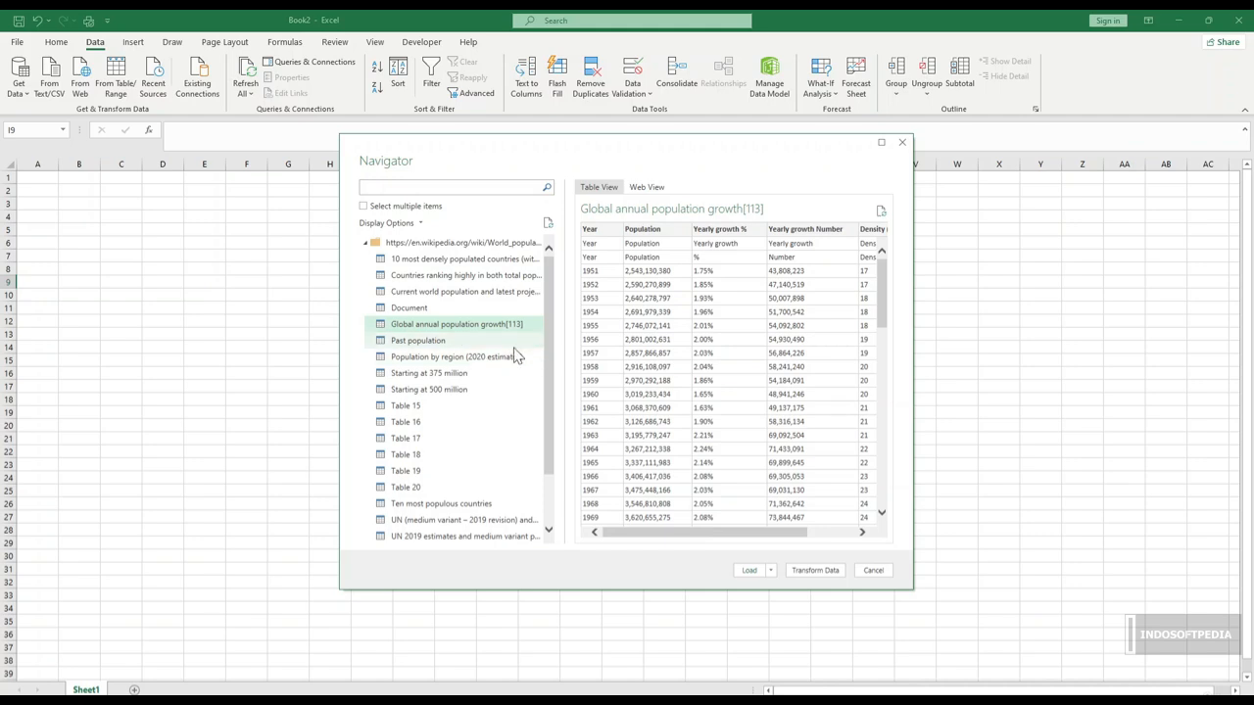
pyautogui.click(443, 343)
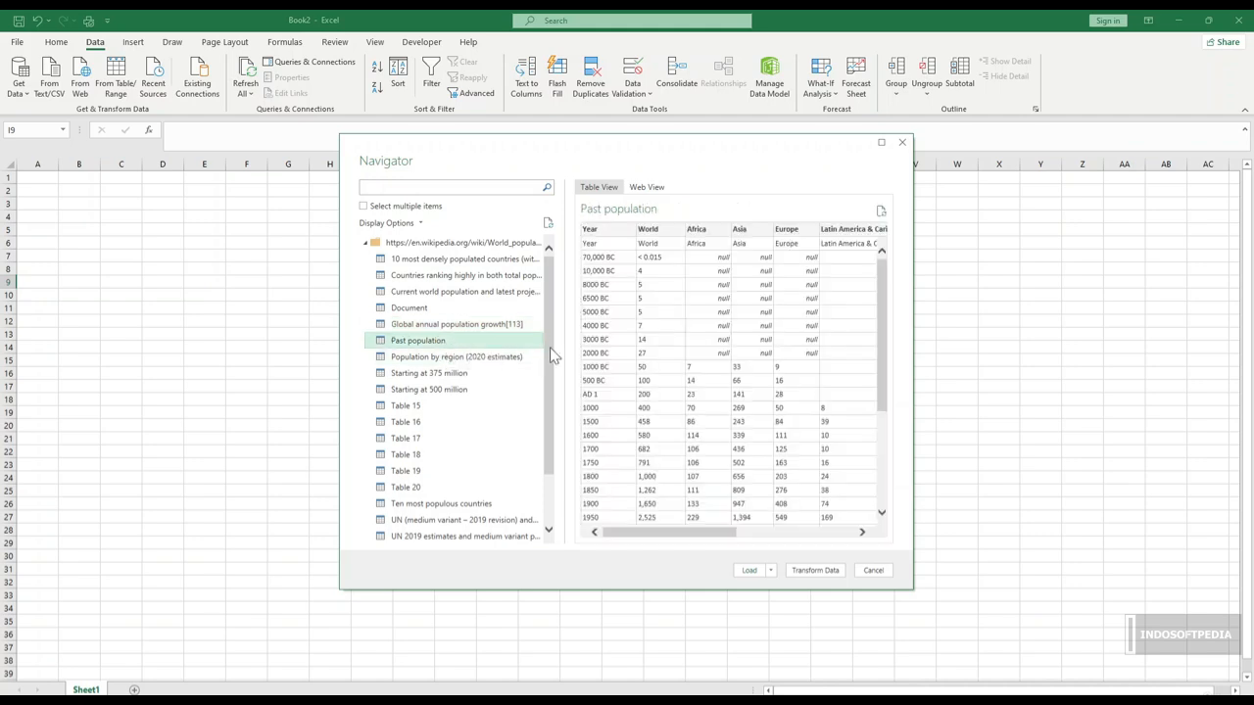
pyautogui.moveTo(709, 532); pyautogui.dragTo(609, 541)
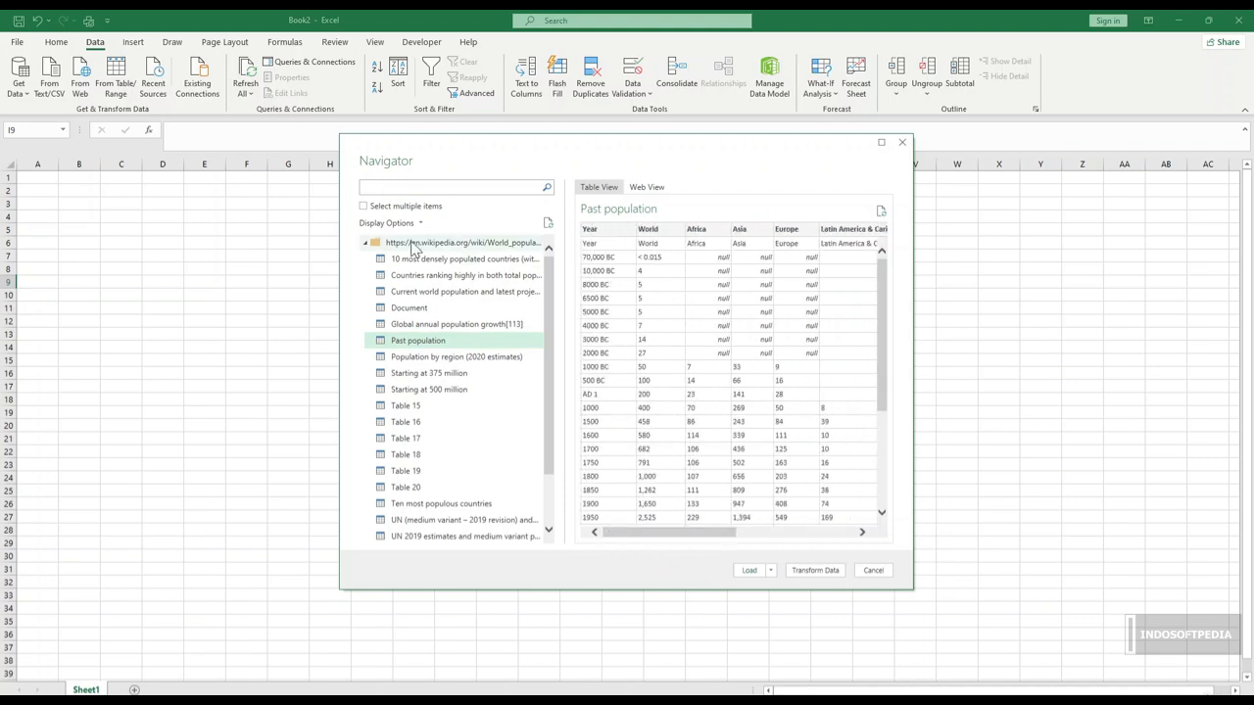
pyautogui.click(405, 408)
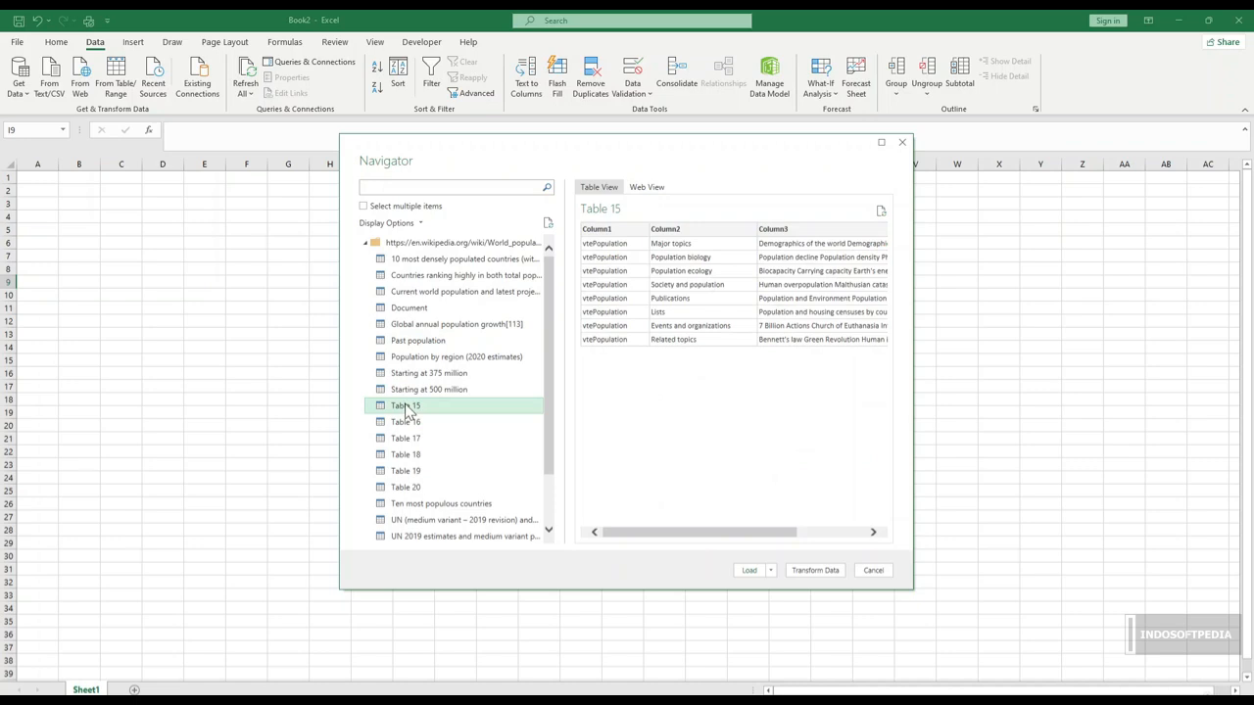
pyautogui.click(410, 427)
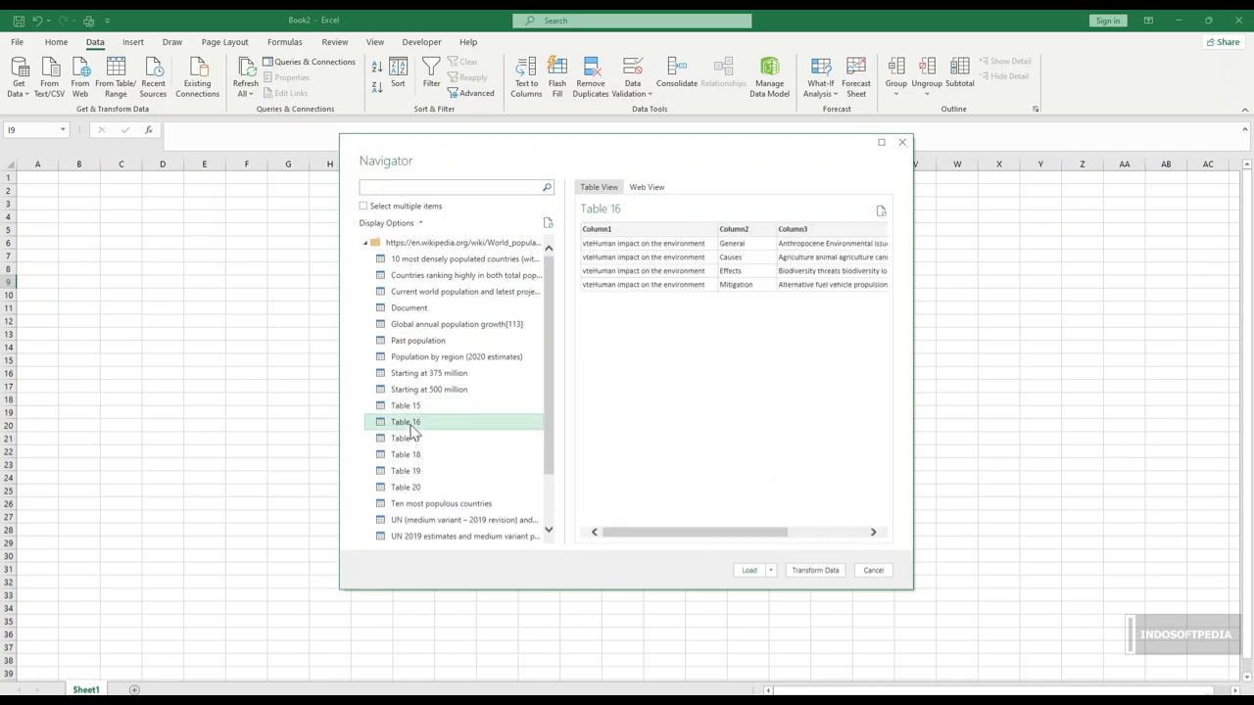
pyautogui.click(412, 490)
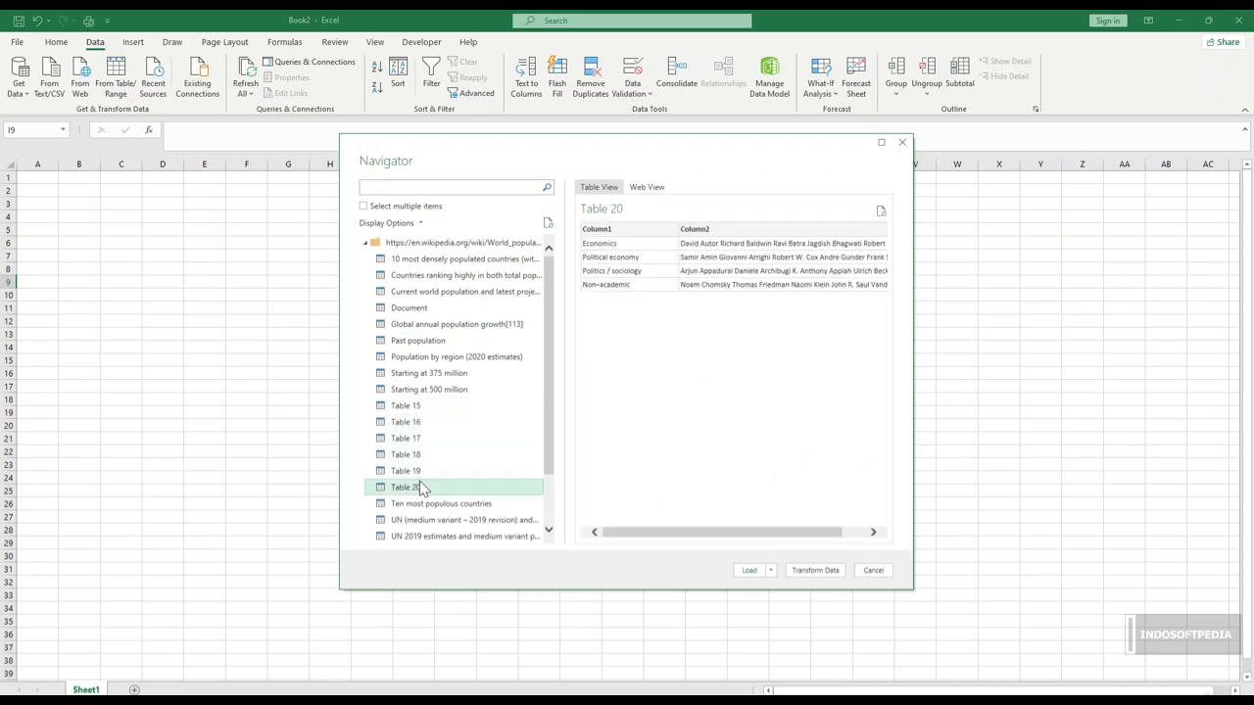
pyautogui.click(419, 343)
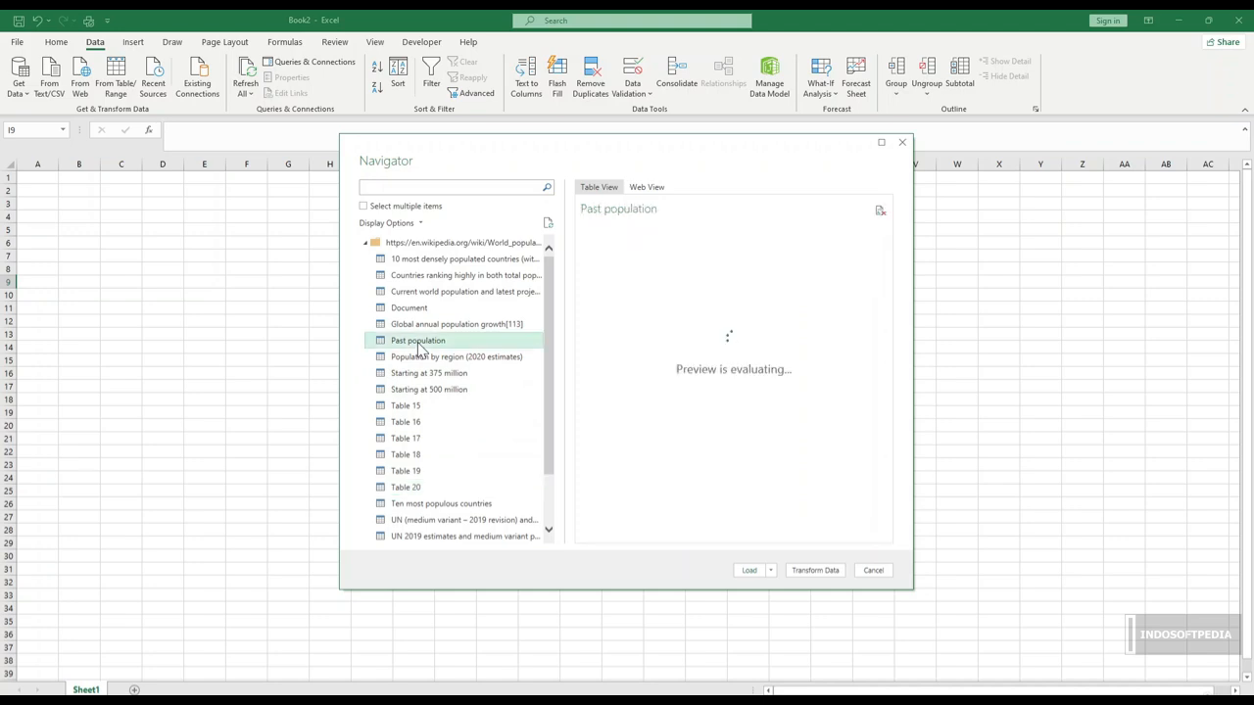
# Load the Global annual population growth[113] table into the workbook
pyautogui.click(421, 328)
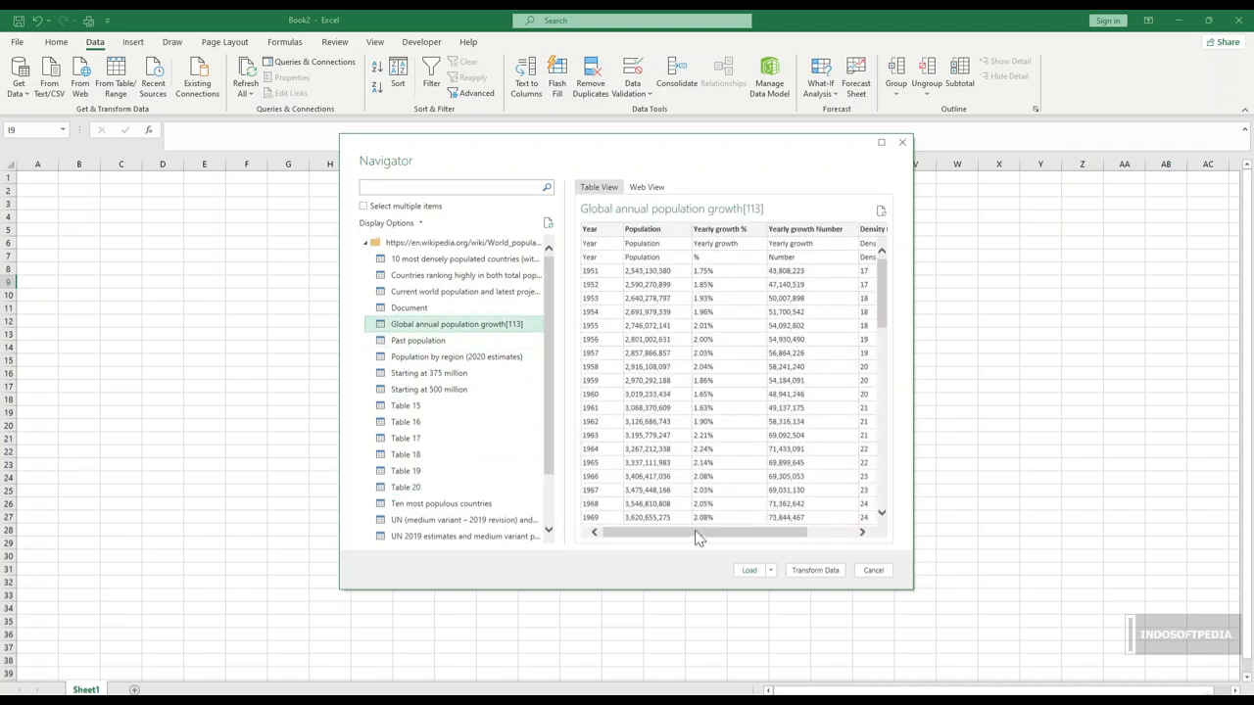
pyautogui.moveTo(699, 536); pyautogui.dragTo(663, 537)
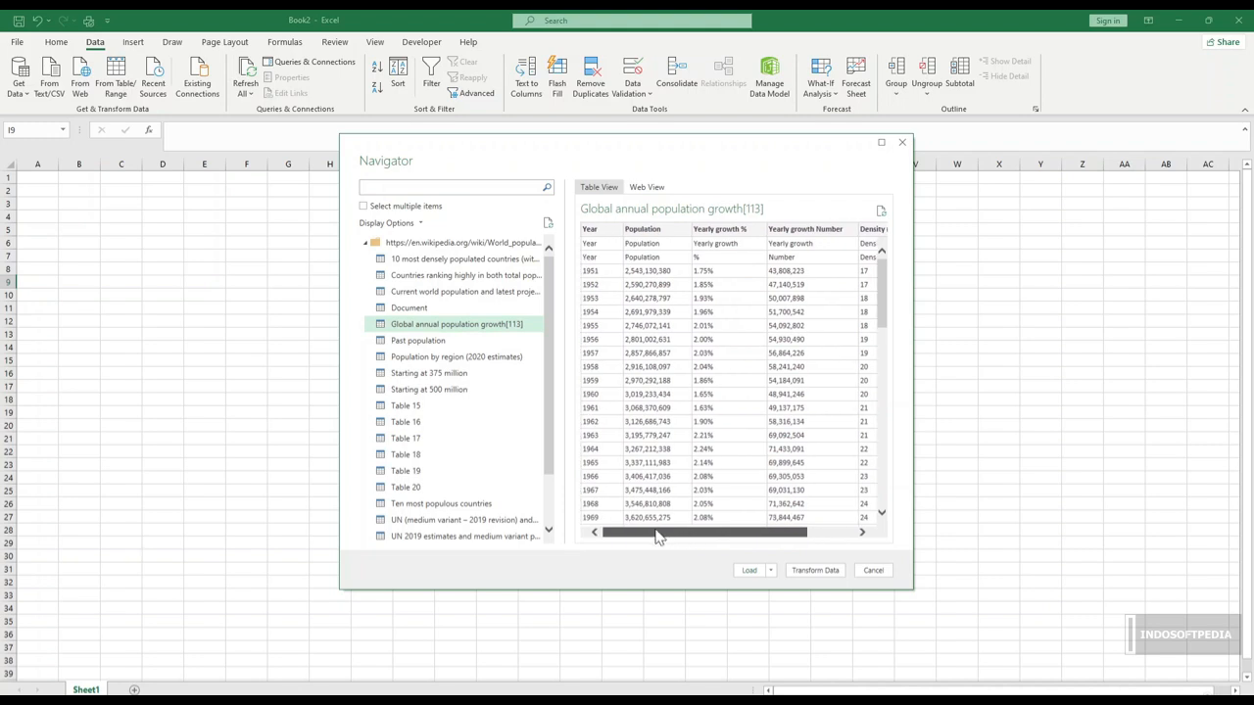
pyautogui.click(754, 570)
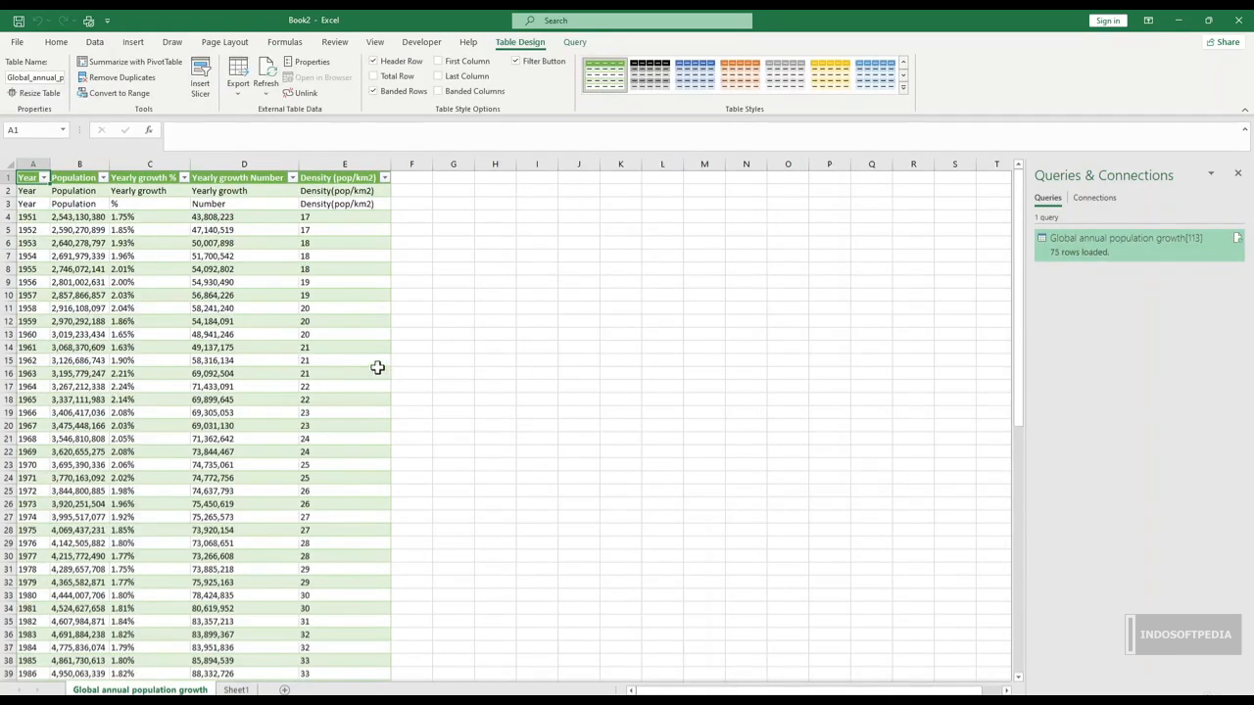
# Look through the imported population growth rows and check the source World population page in the browser
pyautogui.scroll(-4, 334, 339)
pyautogui.scroll(-11, 335, 340)
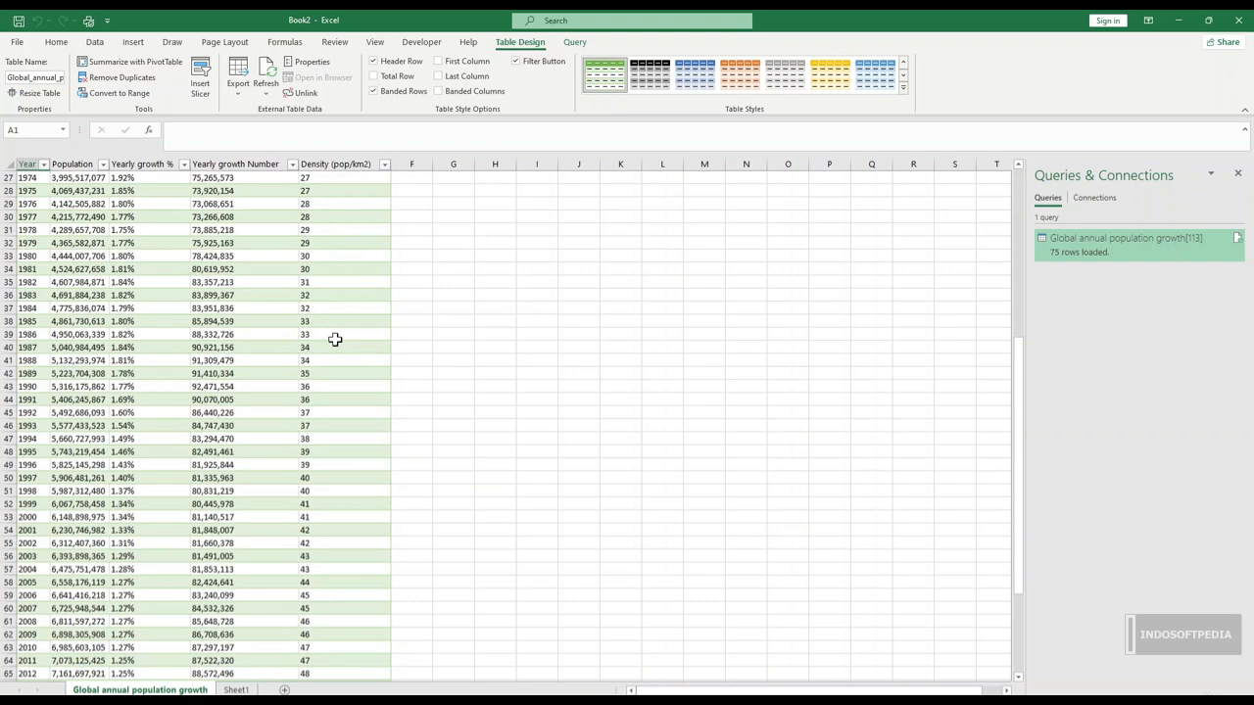
pyautogui.scroll(3, 337, 342)
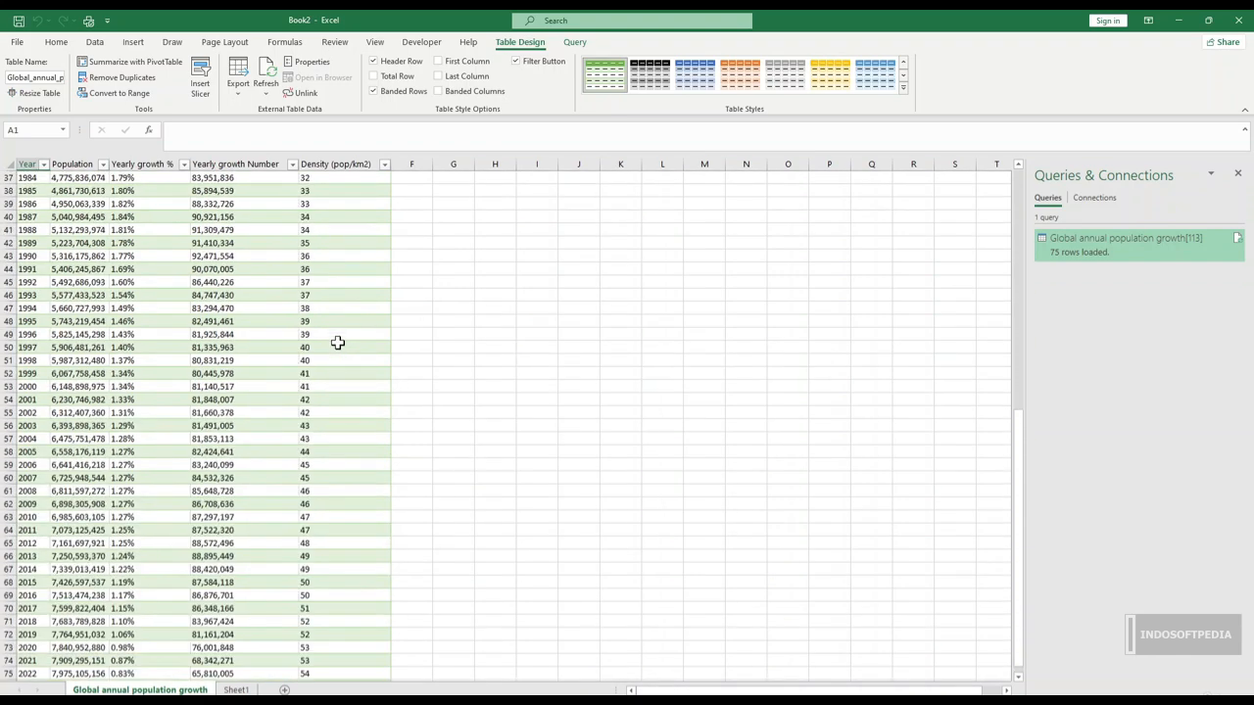
pyautogui.hotkey('alt', 'Tab')
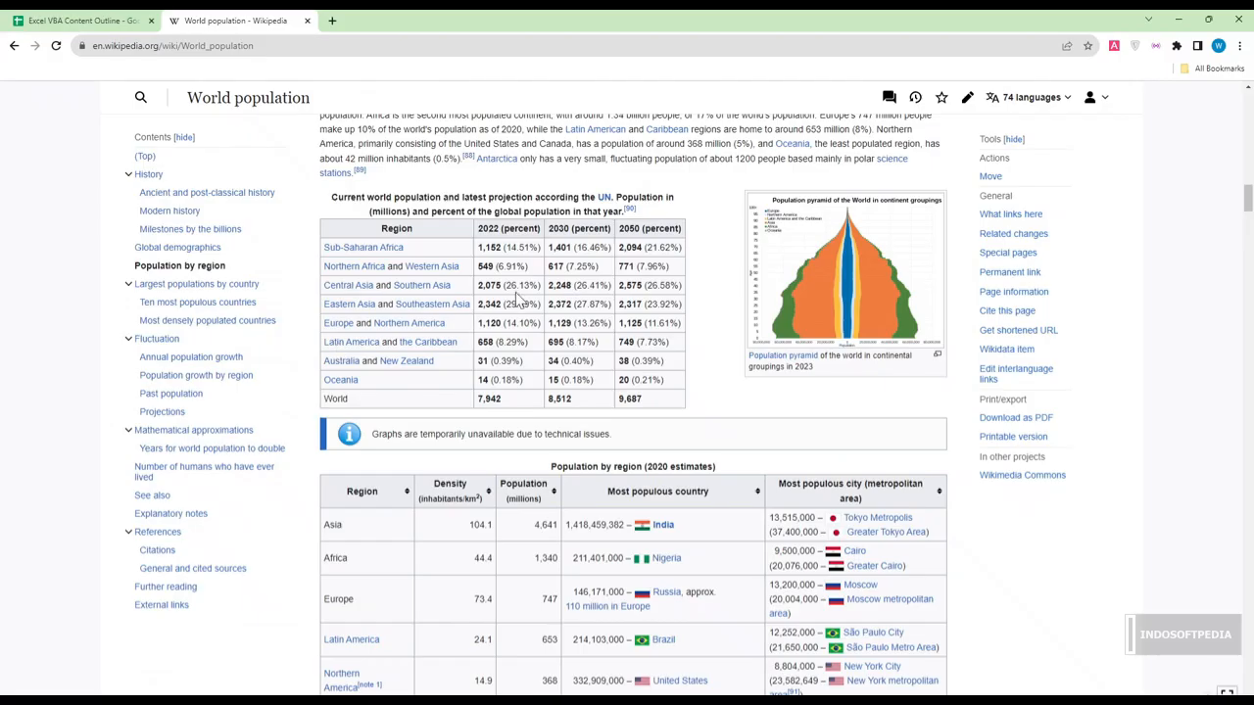
pyautogui.scroll(-6, 519, 343)
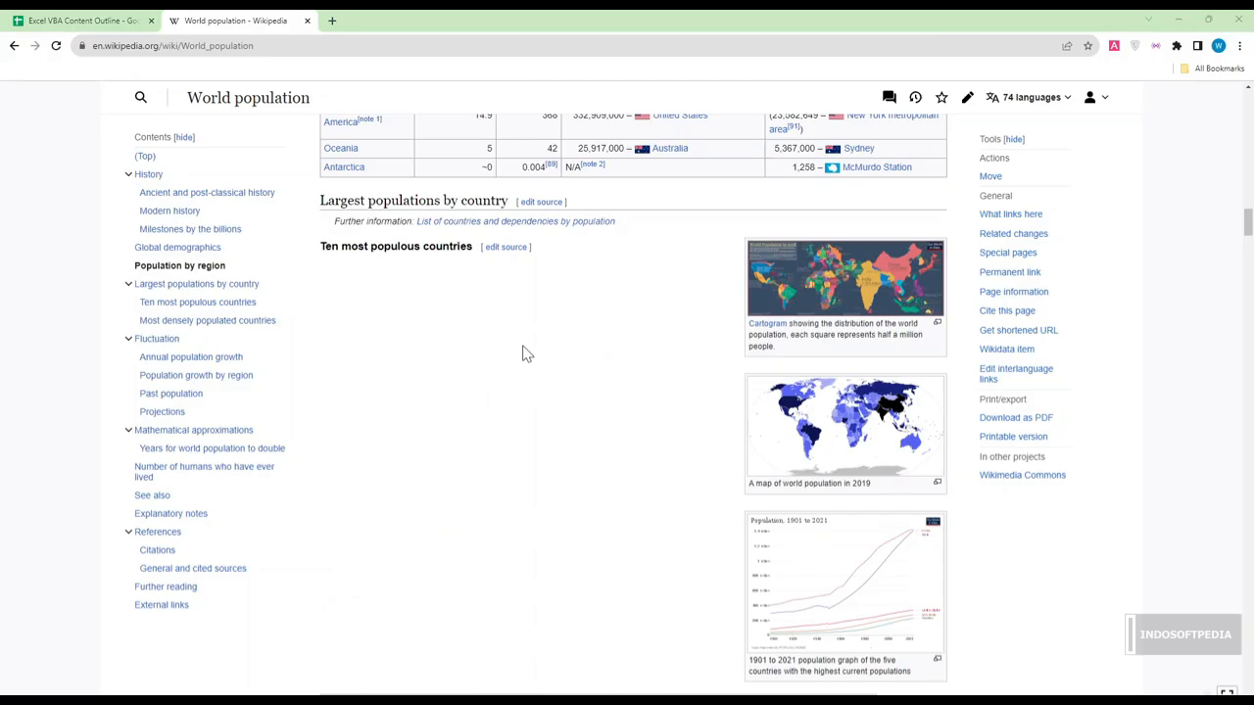
pyautogui.hotkey('alt', 'Tab')
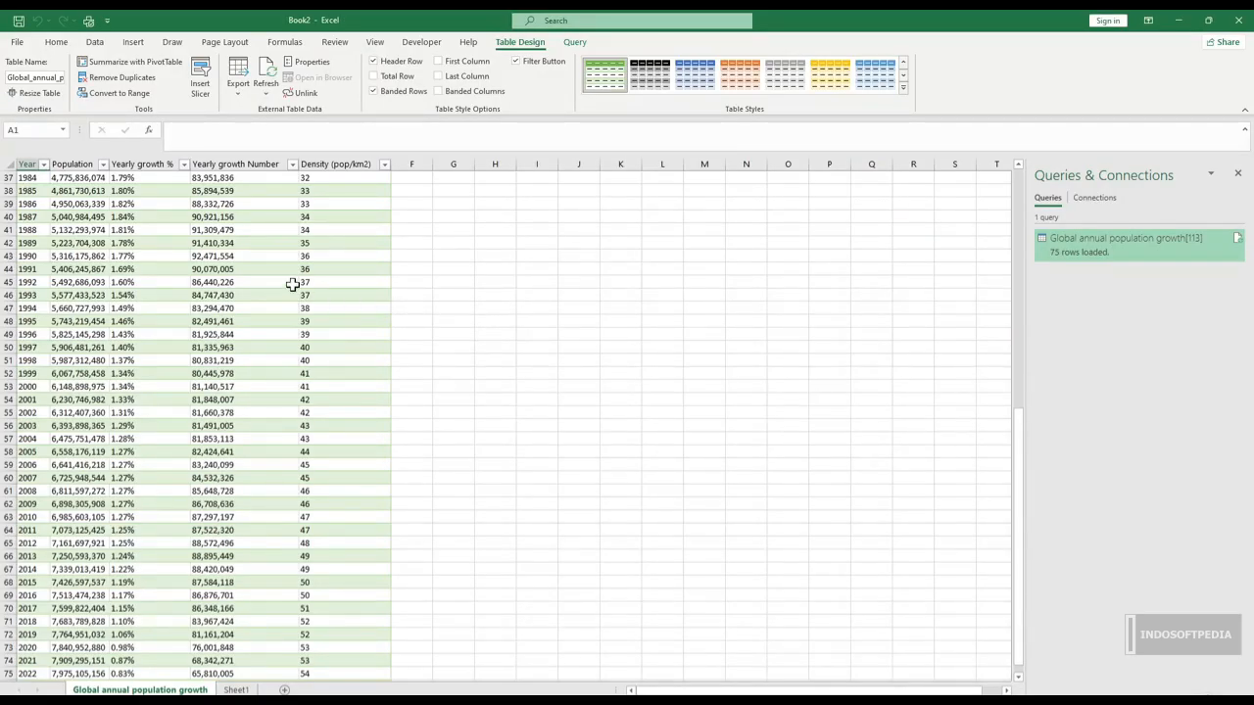
# Refresh the imported Global annual population growth table from its web source and check its last rows
pyautogui.click(454, 296)
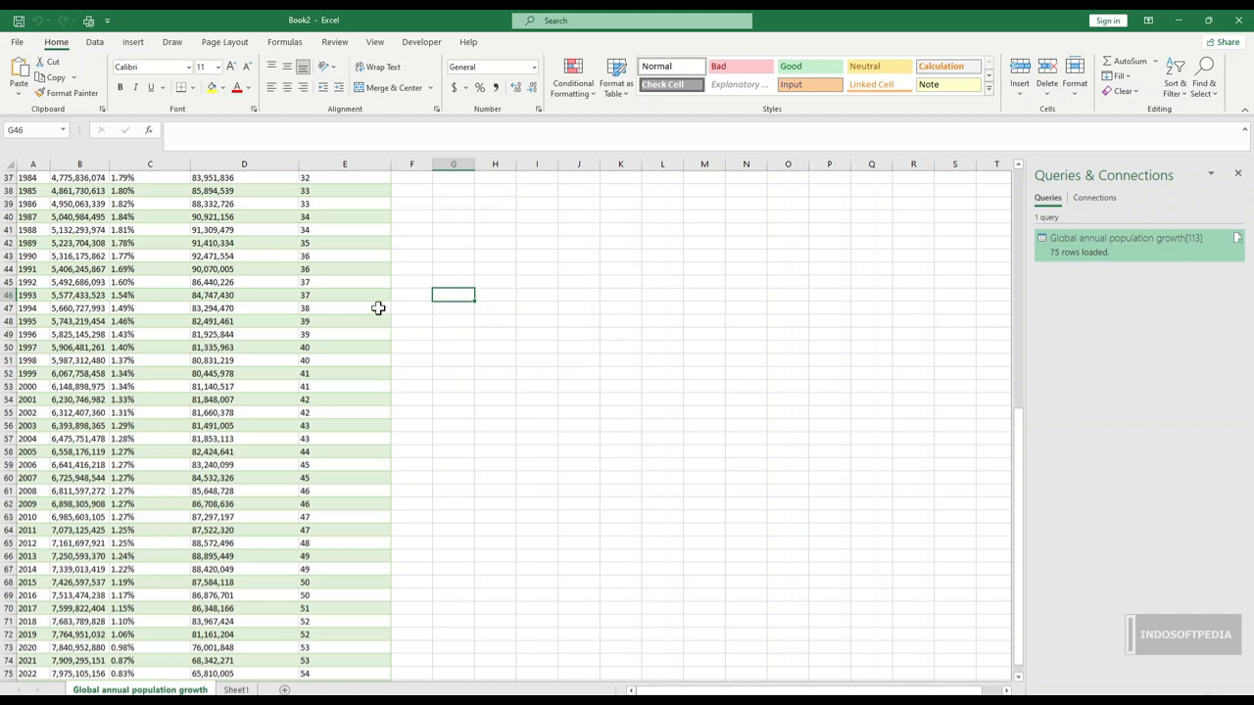
pyautogui.click(337, 301)
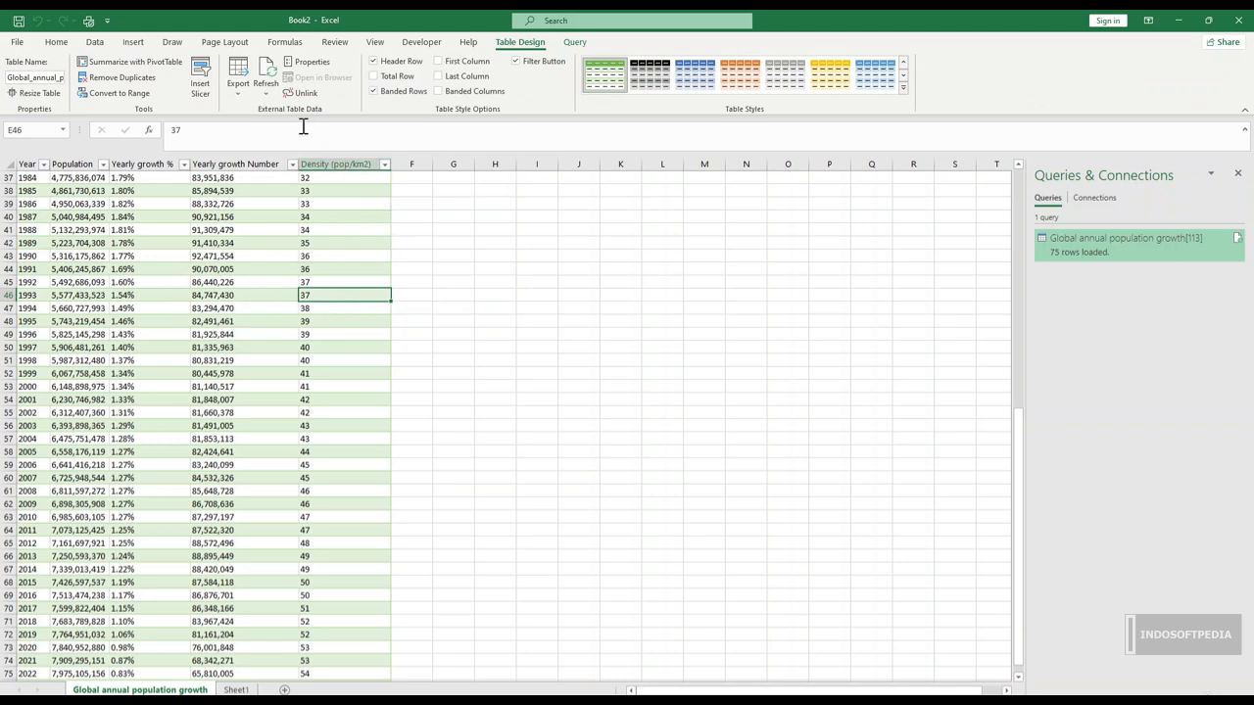
pyautogui.click(266, 88)
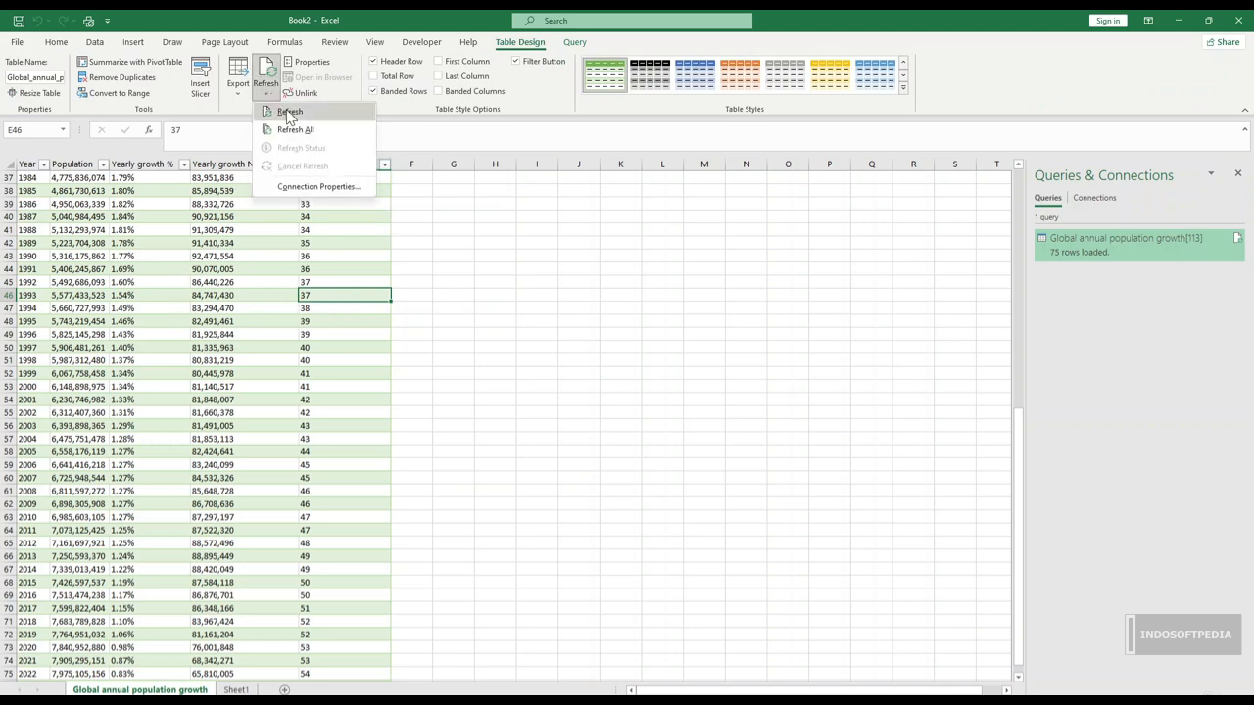
pyautogui.click(289, 111)
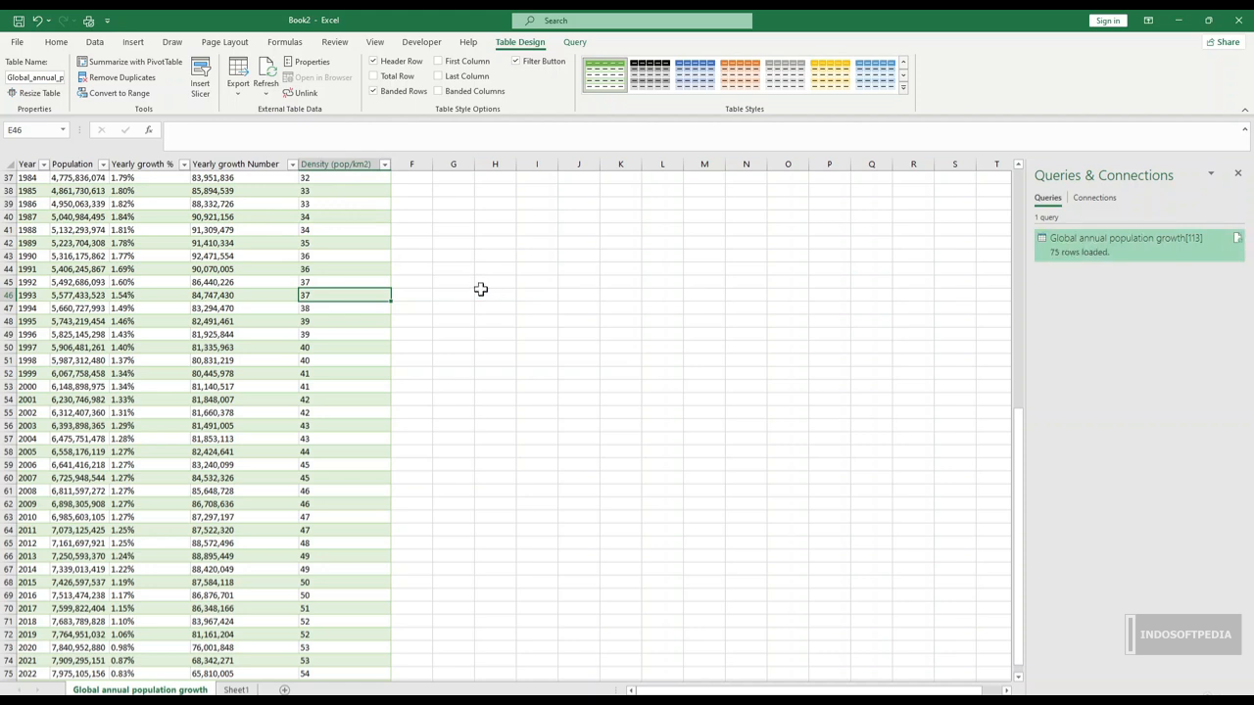
pyautogui.click(464, 360)
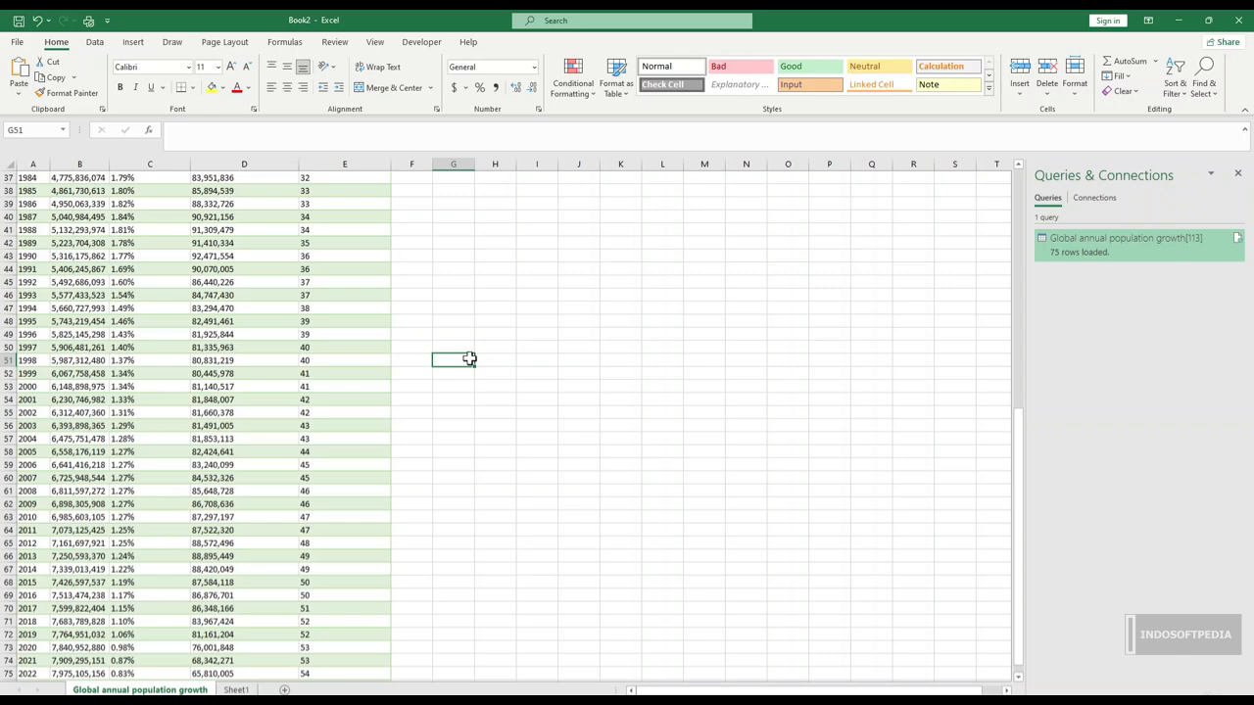
pyautogui.scroll(-1, 469, 359)
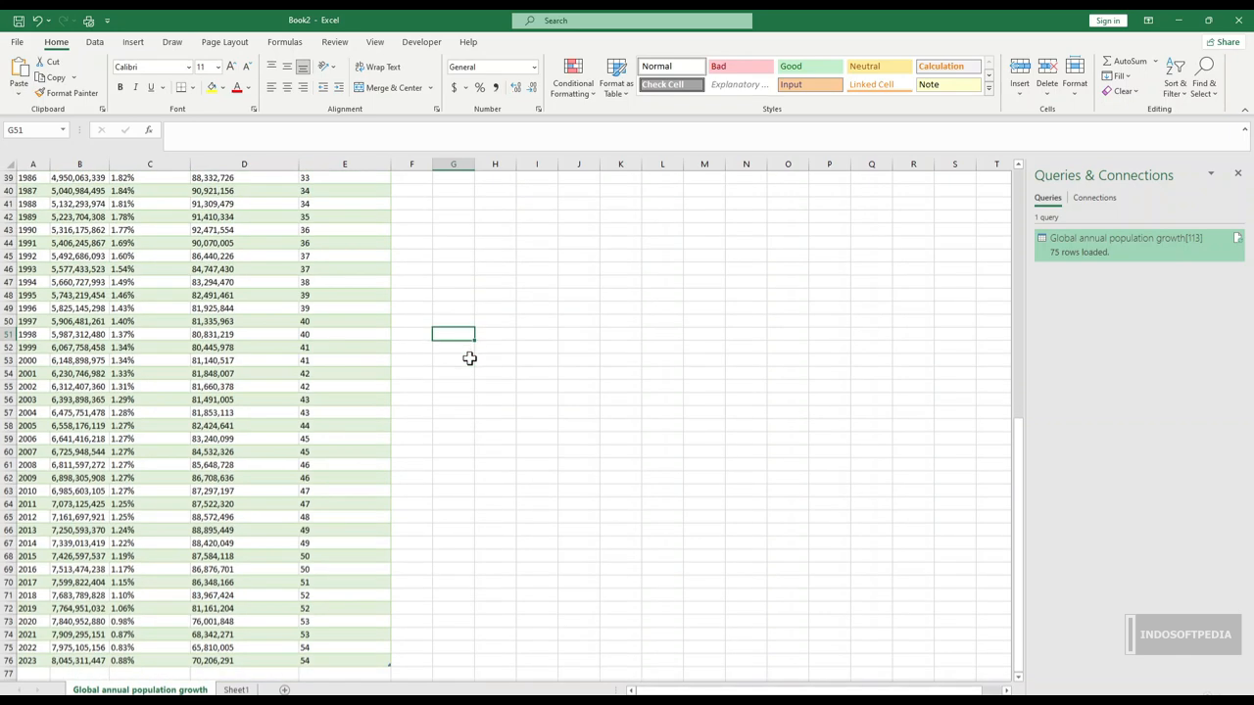